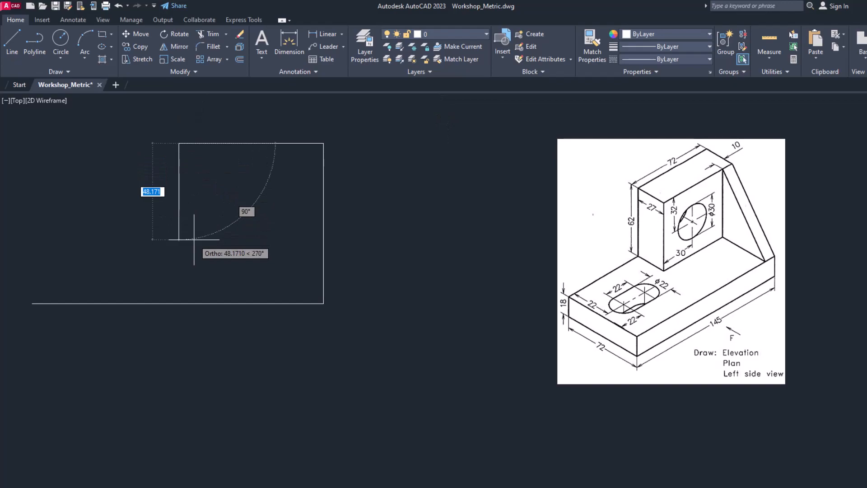
# Step: Complete the elevation's stepped outline with segments 62 mm down, 73 mm left and 18 mm down to the starting corner
pyautogui.write('62')
pyautogui.press('Return')
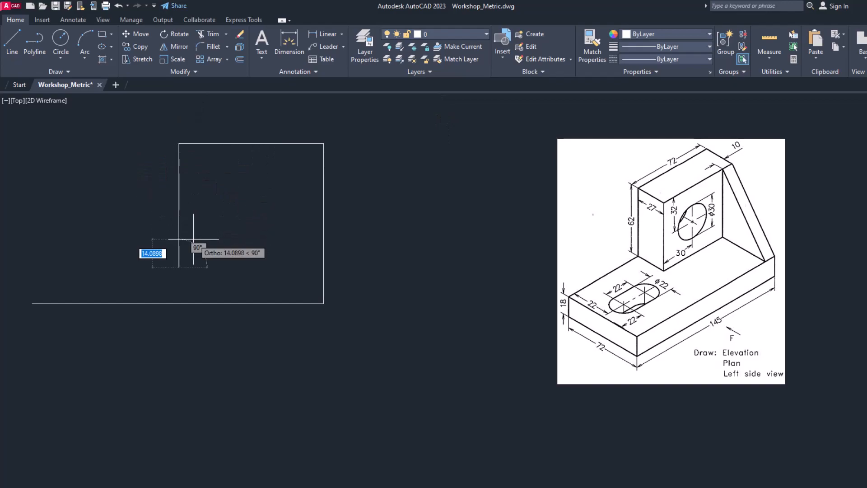
pyautogui.write('73')
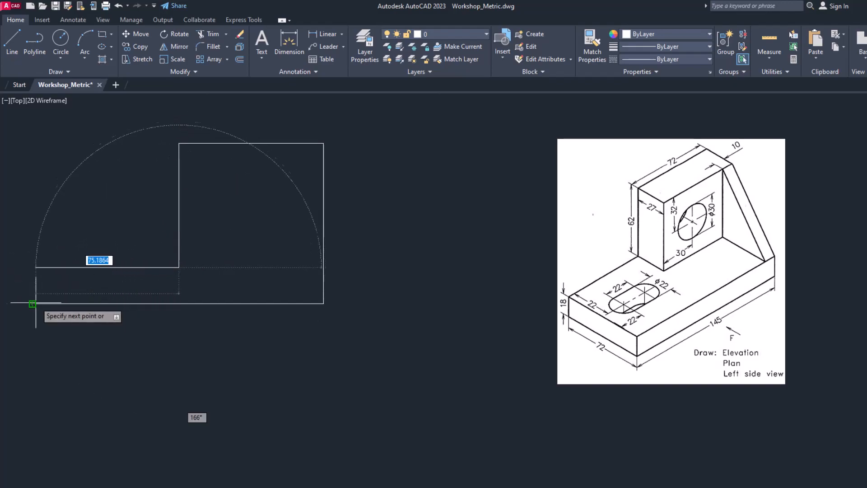
pyautogui.press('Return')
pyautogui.write('18')
pyautogui.press('Return')
pyautogui.press('Return')
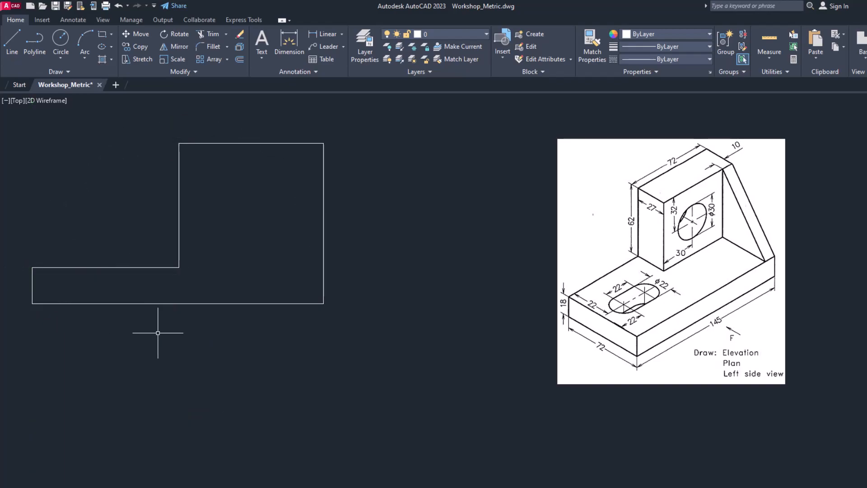
# Step: Draw the base's top edge from the elevation's inner corner perpendicular to the right vertical edge
pyautogui.press('Return')
pyautogui.click(178, 267)
pyautogui.keyDown('shift'); pyautogui.rightClick(347, 267); pyautogui.keyUp('shift')
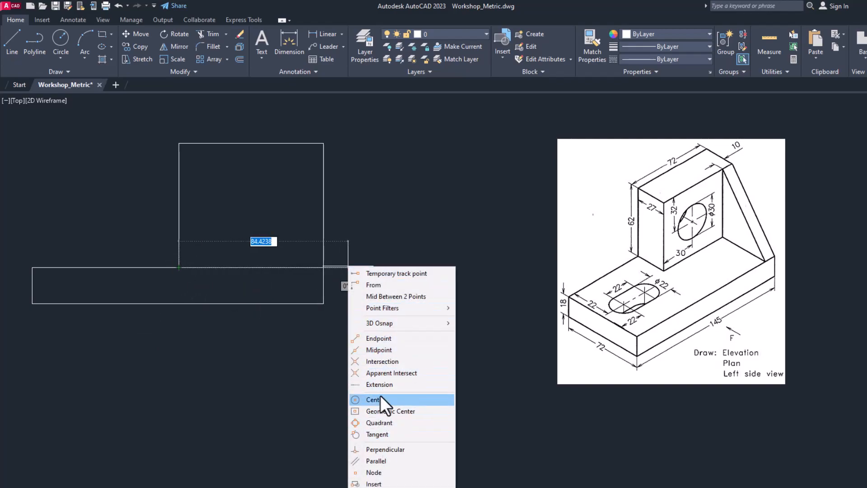
pyautogui.click(381, 450)
pyautogui.click(321, 267)
pyautogui.press('Escape')
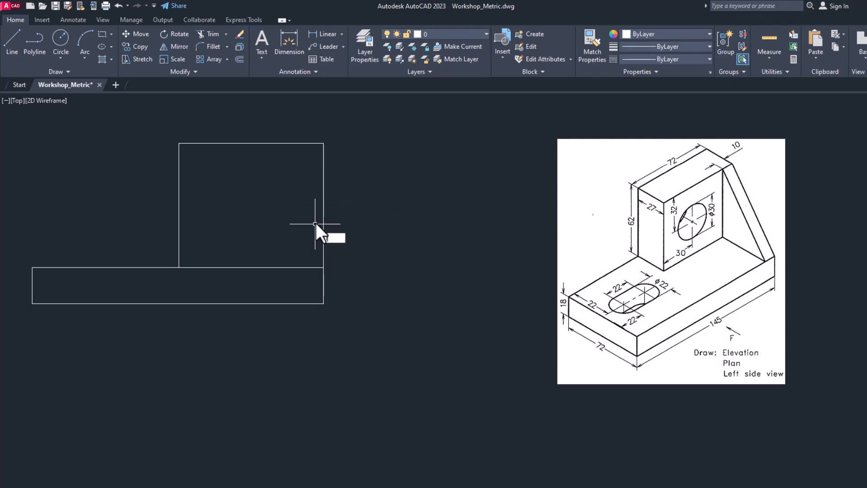
# Step: Draw the rib line 10 mm in from the elevation's upper-right corner, straight down perpendicular to the base's top edge
pyautogui.press('Return')
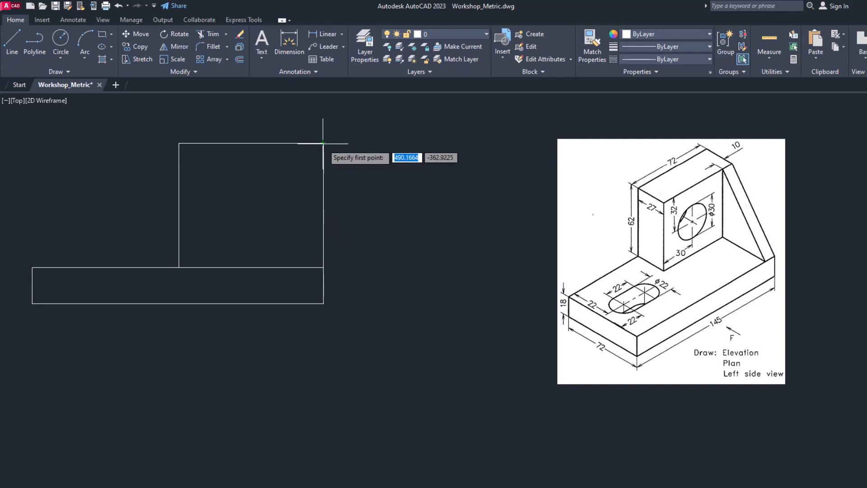
pyautogui.write('10')
pyautogui.press('Return')
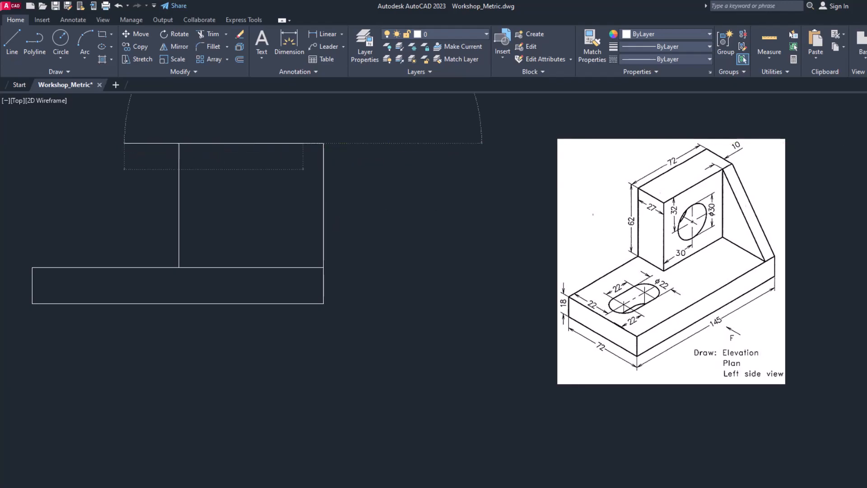
pyautogui.keyDown('shift'); pyautogui.rightClick(289, 283); pyautogui.keyUp('shift')
pyautogui.click(330, 464)
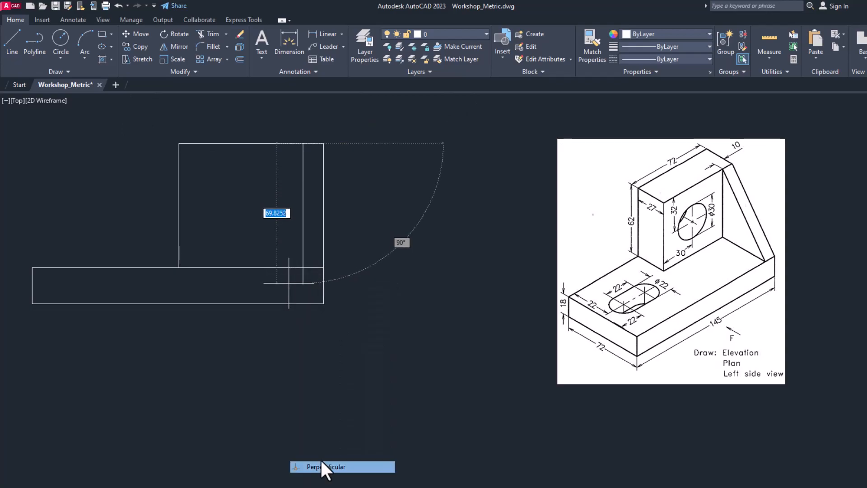
pyautogui.click(302, 267)
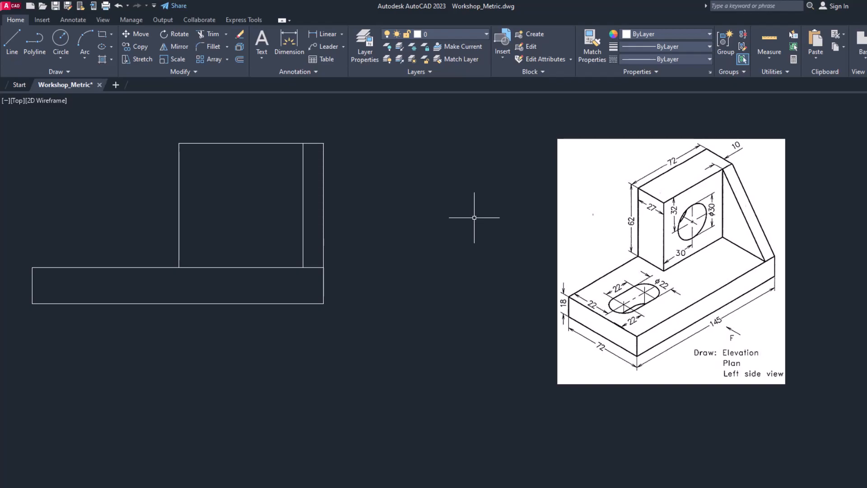
pyautogui.write('c')
pyautogui.press('Return')
pyautogui.keyDown('shift'); pyautogui.rightClick(450, 200); pyautogui.keyUp('shift')
pyautogui.click(470, 219)
pyautogui.click(179, 143)
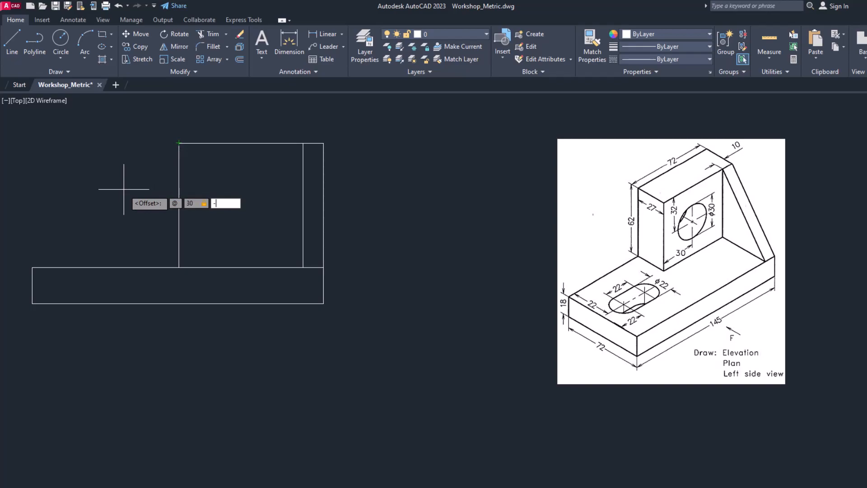
pyautogui.write('@30,-32')
pyautogui.press('Return')
pyautogui.write('d')
pyautogui.press('Return')
pyautogui.write('30')
pyautogui.press('Return')
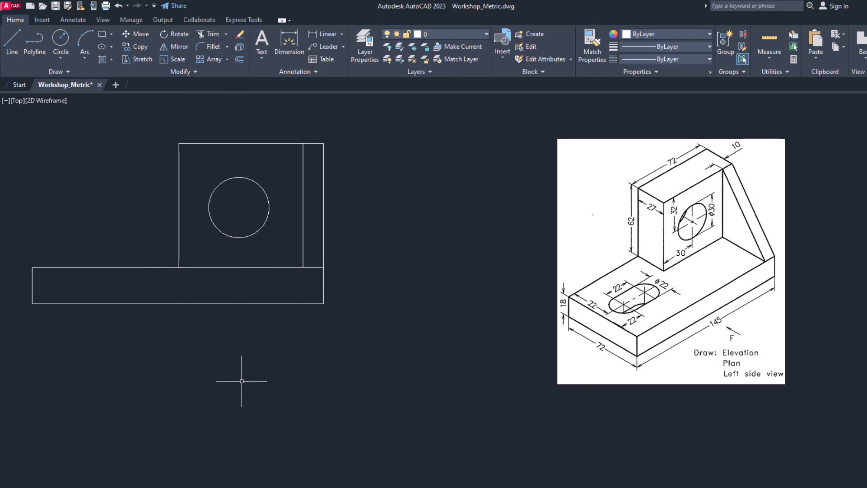
# Step: Draw the plan's outer rectangle below the elevation, 72 mm deep and aligned with the elevation's left and right ends
pyautogui.moveTo(249, 426); pyautogui.dragTo(257, 391, button='middle')
pyautogui.click(10, 52)
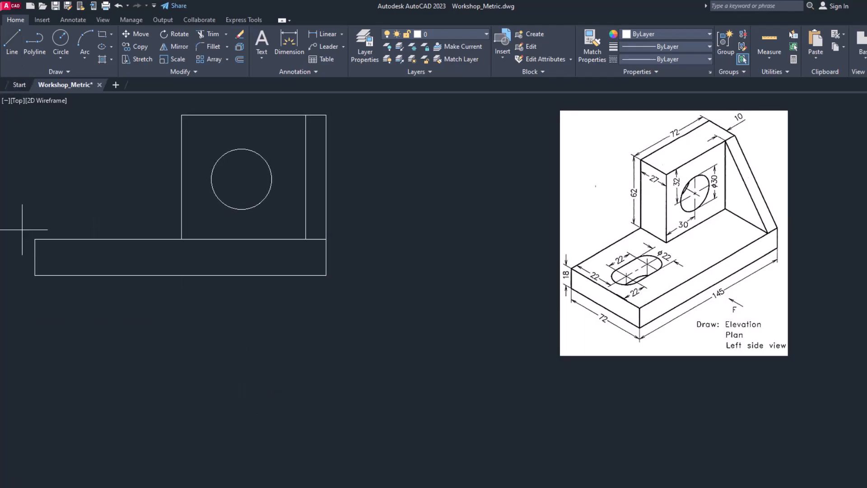
pyautogui.click(35, 317)
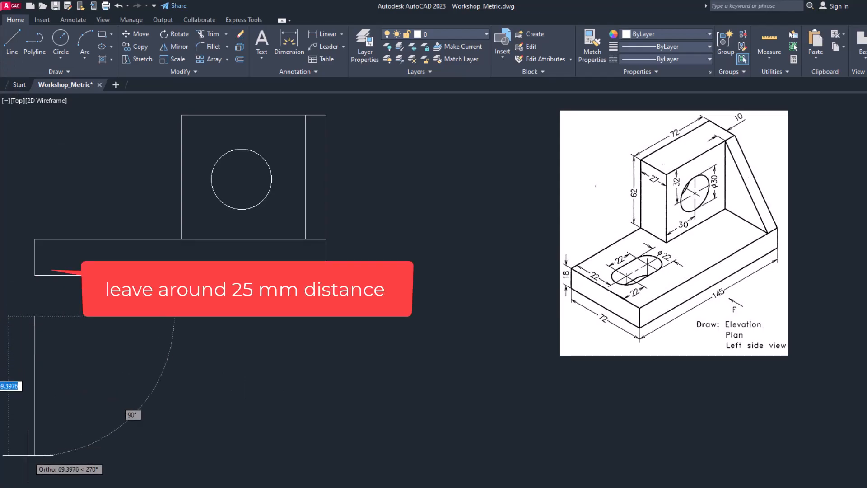
pyautogui.click(30, 456)
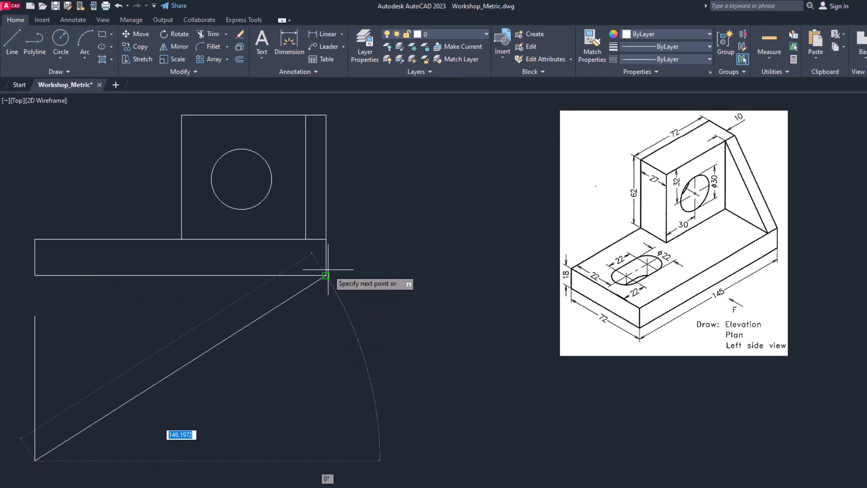
pyautogui.click(324, 461)
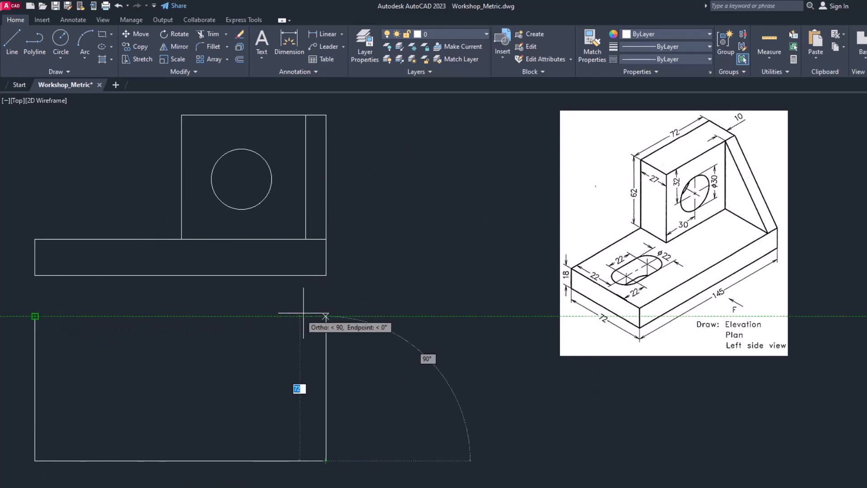
pyautogui.click(325, 316)
pyautogui.click(34, 316)
pyautogui.press('Escape')
# Step: Draw the upright block in the plan: 27 mm down in line with its left edge, then perpendicular to the right edge
pyautogui.click(11, 50)
pyautogui.moveTo(182, 115)
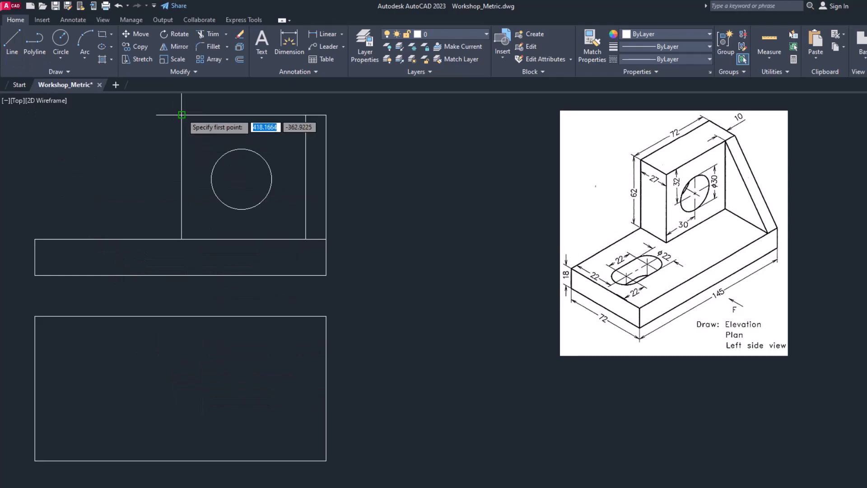
pyautogui.click(181, 316)
pyautogui.write('2')
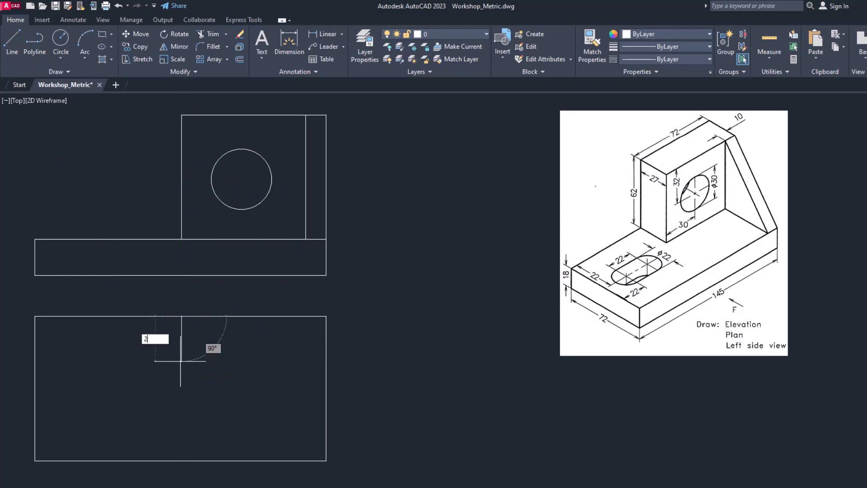
pyautogui.write('7')
pyautogui.press('Return')
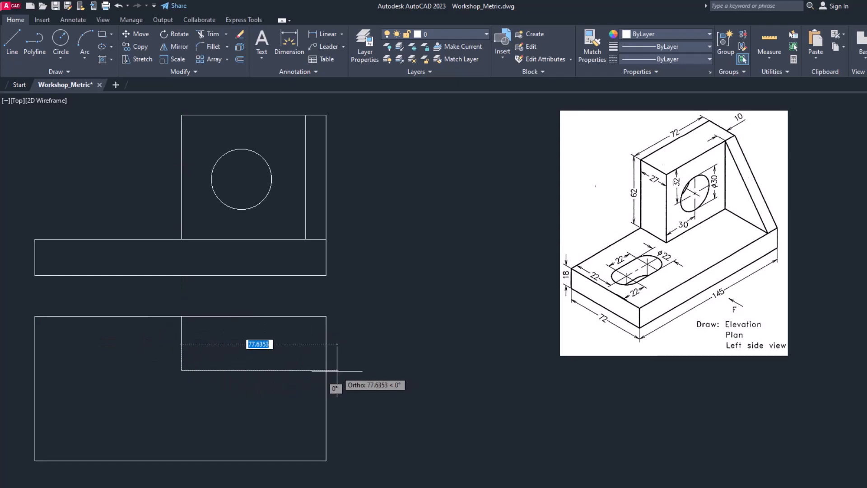
pyautogui.keyDown('shift'); pyautogui.rightClick(336, 370); pyautogui.keyUp('shift')
pyautogui.click(367, 288)
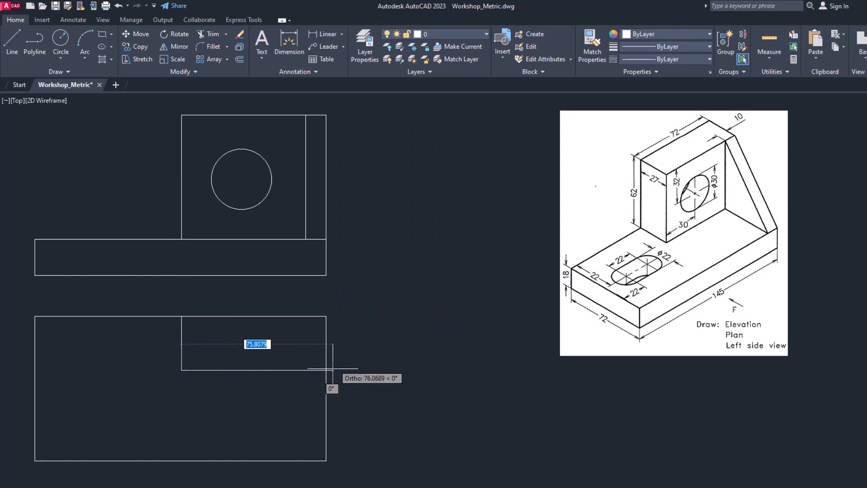
pyautogui.click(324, 370)
pyautogui.press('Return')
# Step: Draw the rib line in the plan, aligned with the elevation's rib, from the block's front edge perpendicular to the lower edge
pyautogui.press('Return')
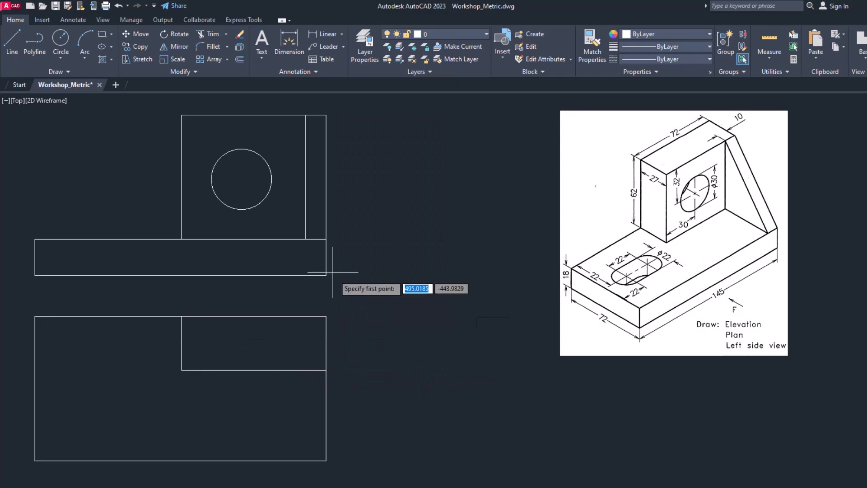
pyautogui.click(305, 370)
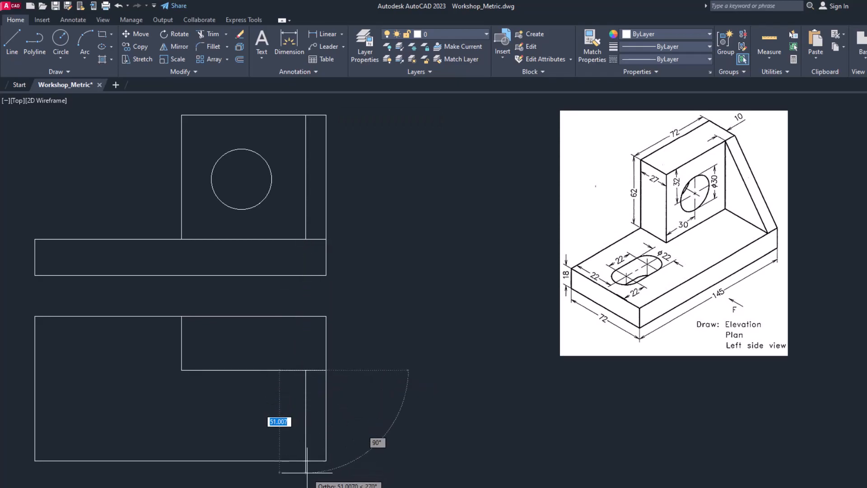
pyautogui.keyDown('shift'); pyautogui.rightClick(307, 473); pyautogui.keyUp('shift')
pyautogui.click(337, 351)
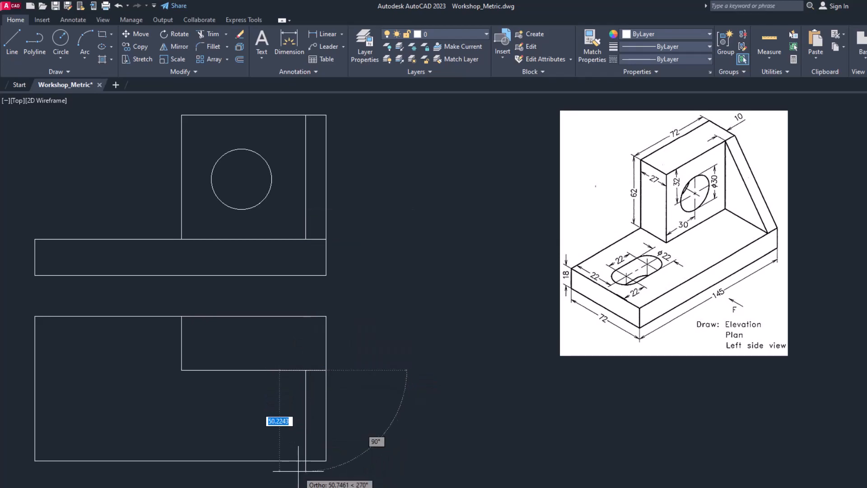
pyautogui.click(307, 460)
pyautogui.press('Escape')
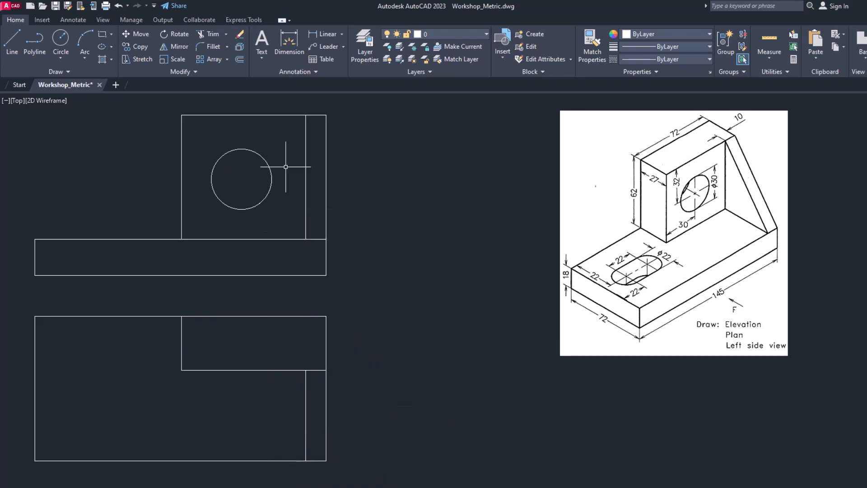
# Step: Draw vertical and horizontal centre lines through the elevation's circle on the Center Line layer, extending past its edge
pyautogui.click(441, 36)
pyautogui.click(443, 58)
pyautogui.click(12, 42)
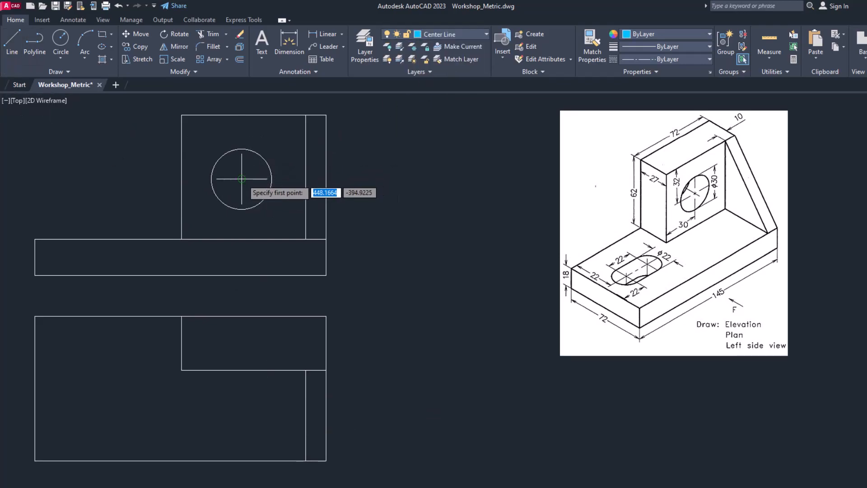
pyautogui.click(242, 130)
pyautogui.click(241, 229)
pyautogui.press('Return')
pyautogui.press('Return')
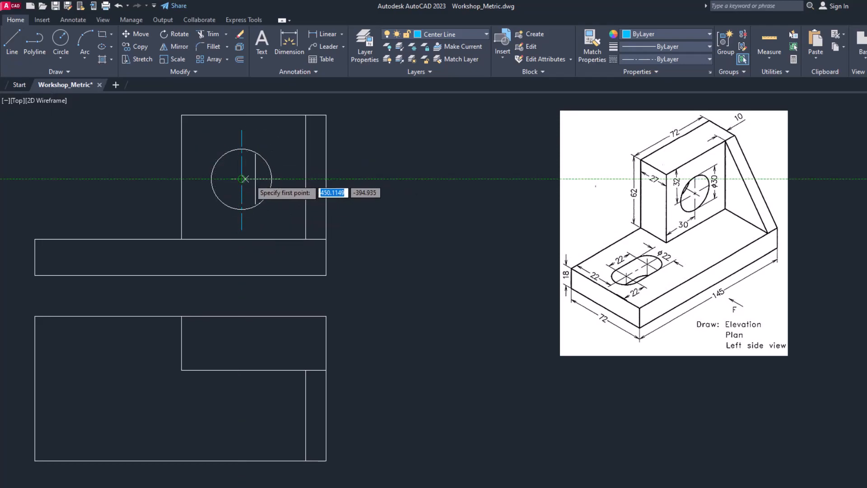
pyautogui.click(289, 179)
pyautogui.click(194, 180)
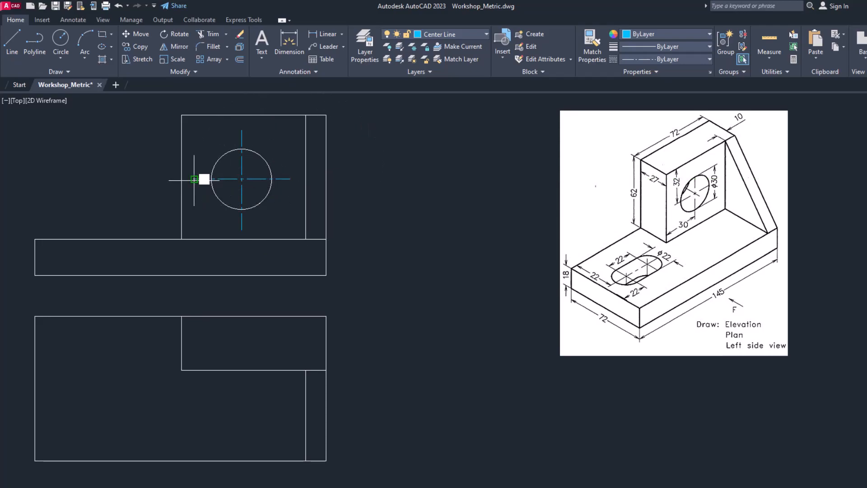
pyautogui.press('Return')
# Step: Draw the hole's vertical centre line through the upright block in the plan, aligned with the circle's centre above
pyautogui.click(12, 43)
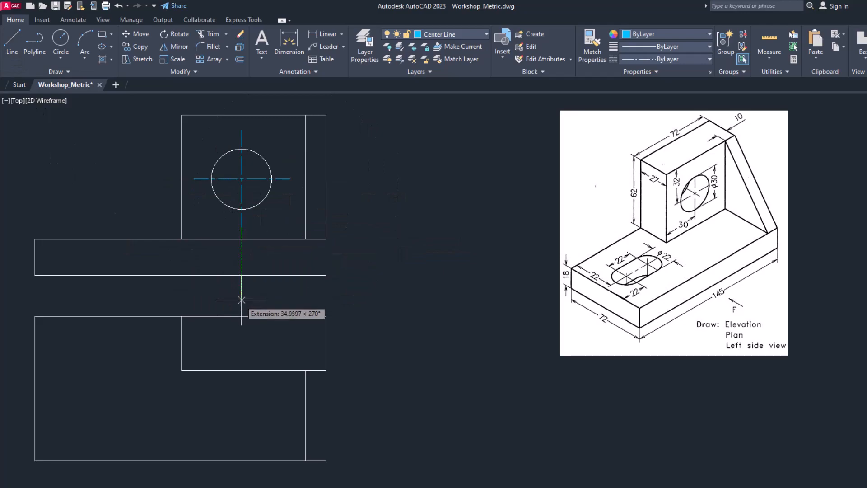
pyautogui.click(242, 301)
pyautogui.click(242, 389)
pyautogui.press('Return')
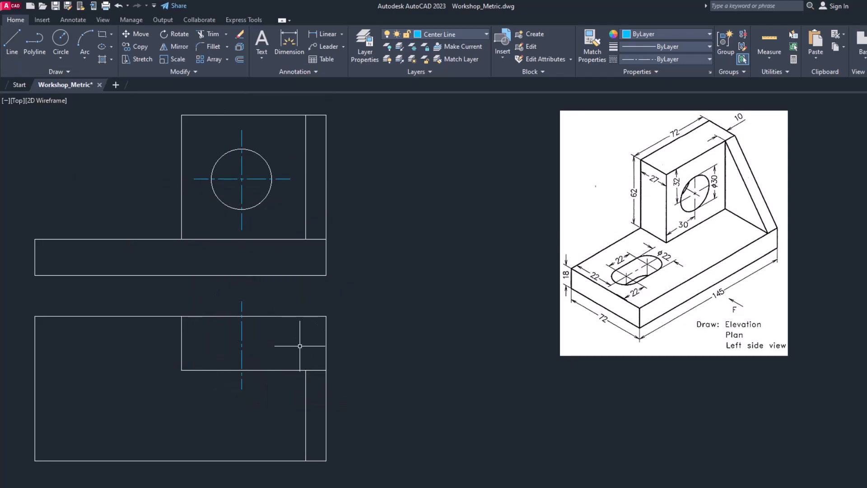
# Step: Make Hidden the current layer and offset the block's left edge in the plan through the circle's left and right extremes
pyautogui.click(468, 33)
pyautogui.click(435, 123)
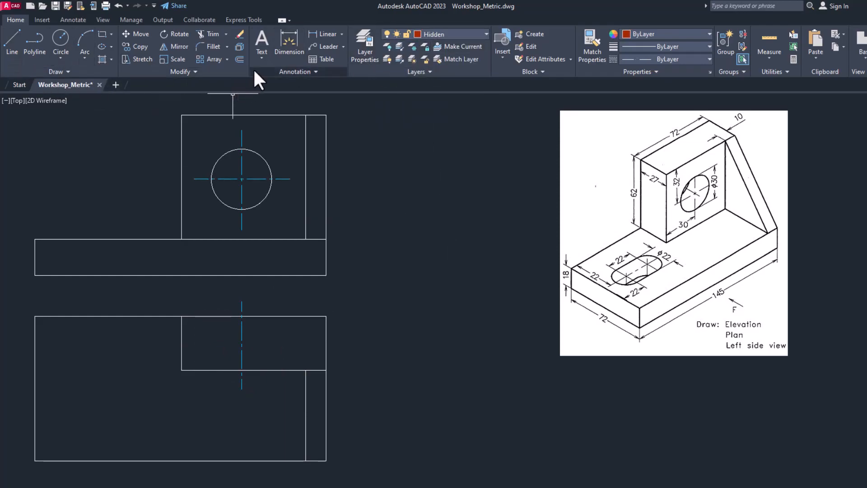
pyautogui.click(239, 59)
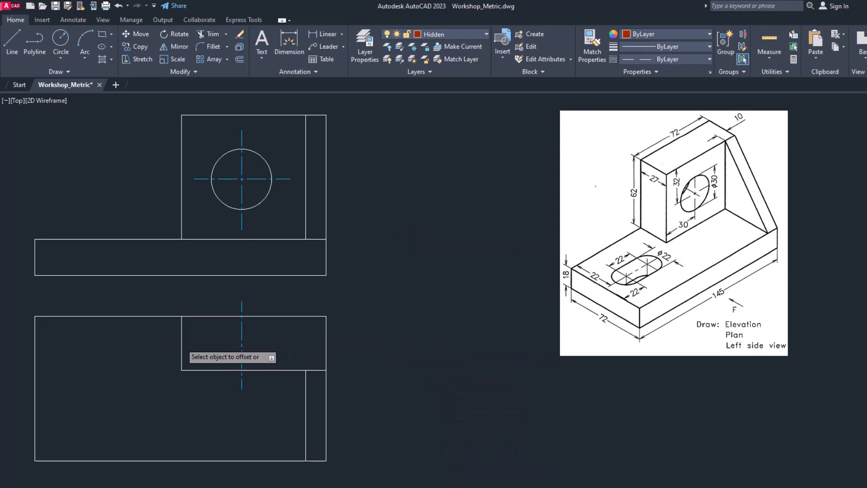
pyautogui.click(182, 351)
pyautogui.click(211, 179)
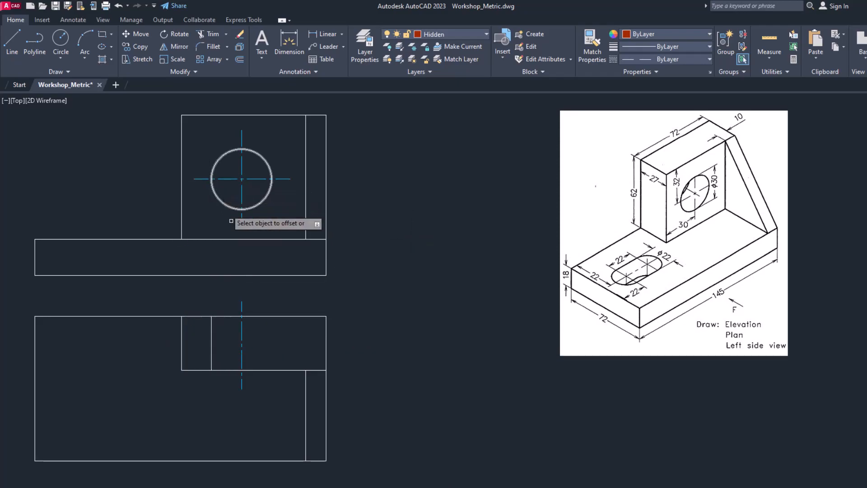
pyautogui.click(212, 362)
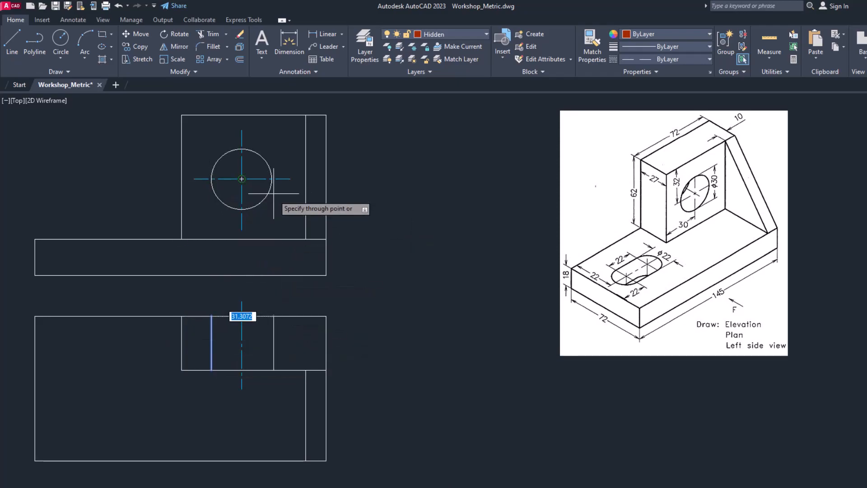
pyautogui.click(272, 179)
pyautogui.rightClick(377, 273)
pyautogui.click(402, 280)
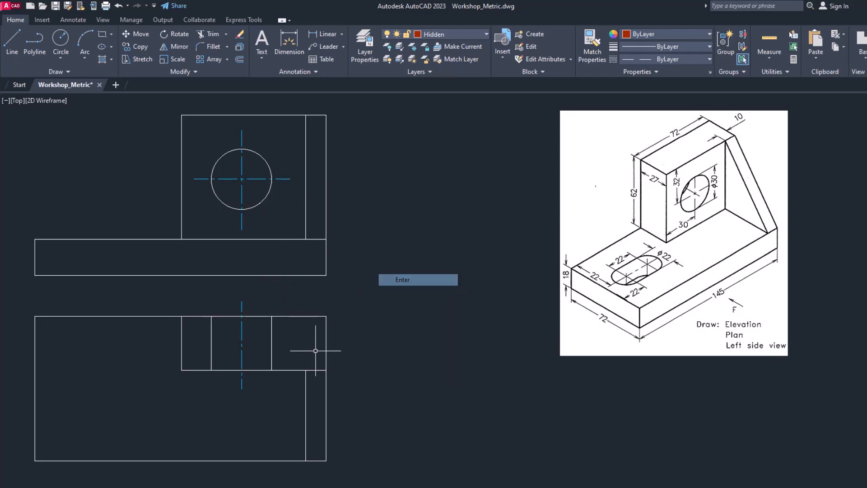
# Step: Move the hole's two offset edge lines in the plan to the Hidden layer and make layer 0 current
pyautogui.click(271, 344)
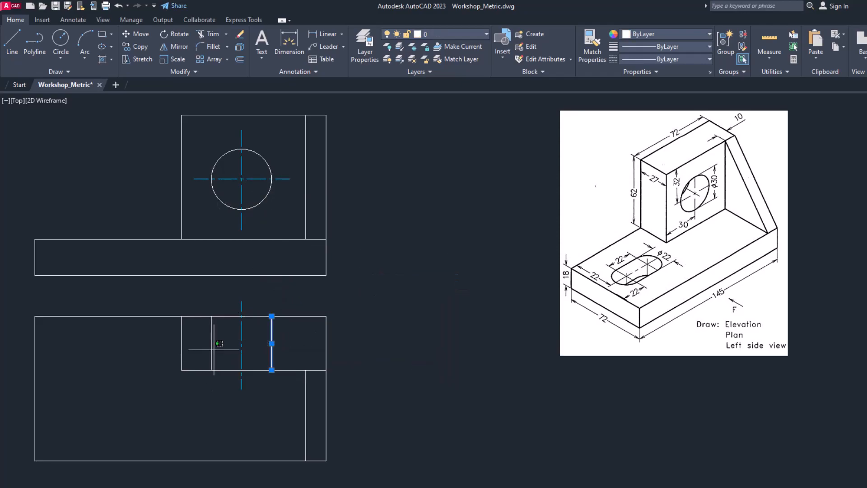
pyautogui.click(439, 32)
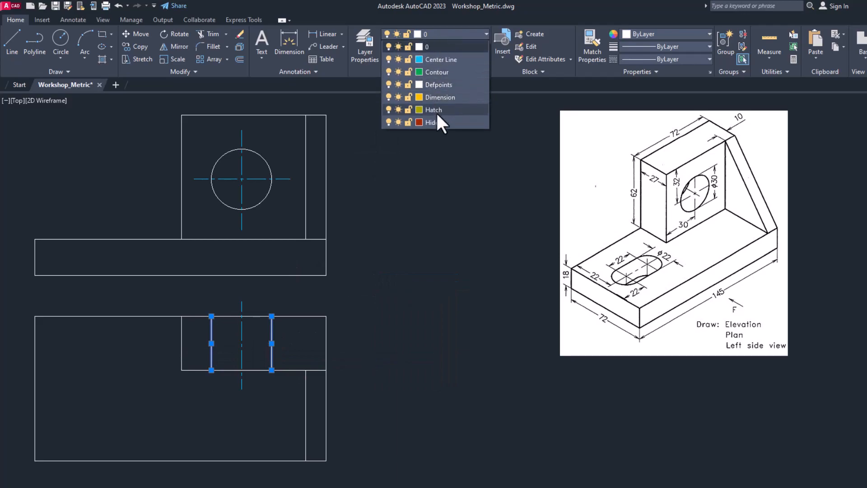
pyautogui.click(435, 123)
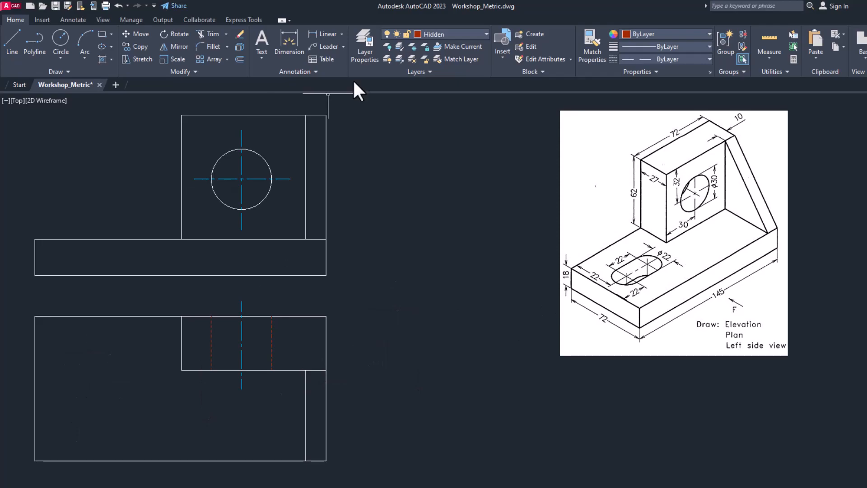
pyautogui.click(439, 34)
pyautogui.click(441, 46)
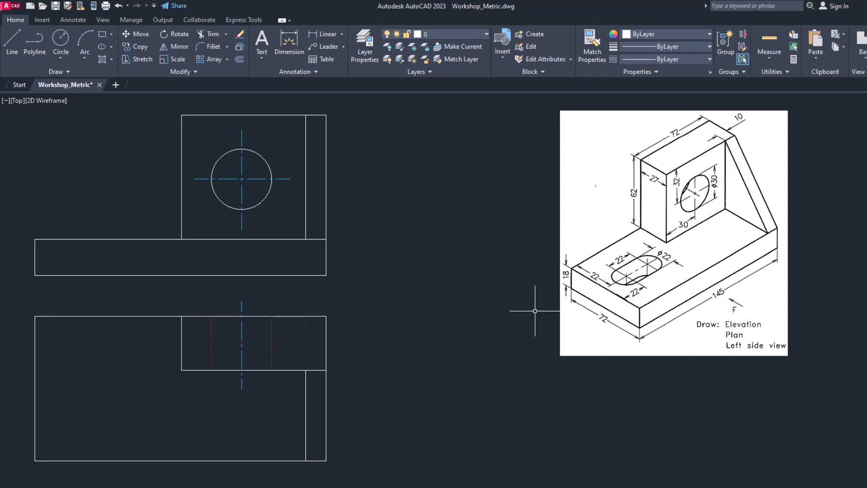
# Step: Draw the slot's horizontal centre line on the Center Line layer, starting on the plan's left edge 22 mm below its top corner
pyautogui.click(12, 45)
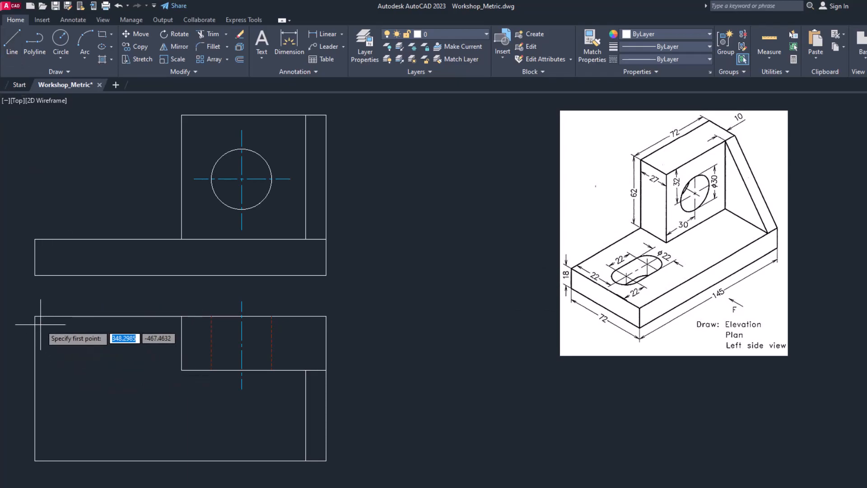
pyautogui.click(424, 35)
pyautogui.click(430, 60)
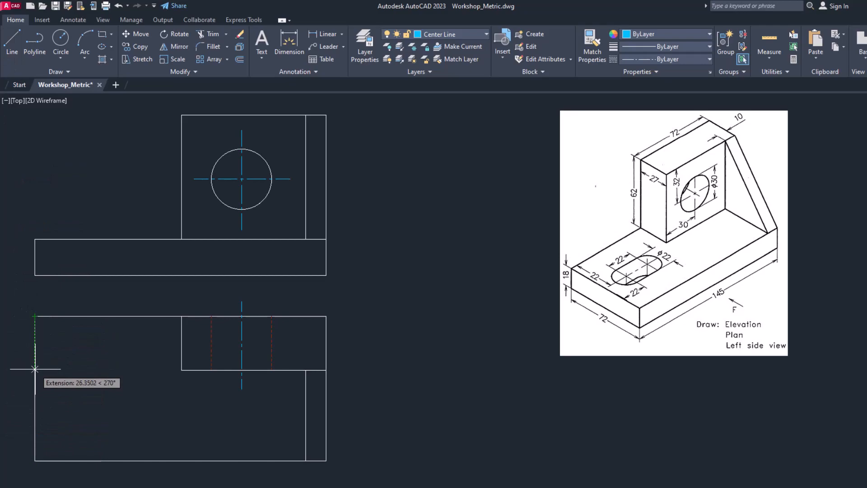
pyautogui.write('22')
pyautogui.press('Return')
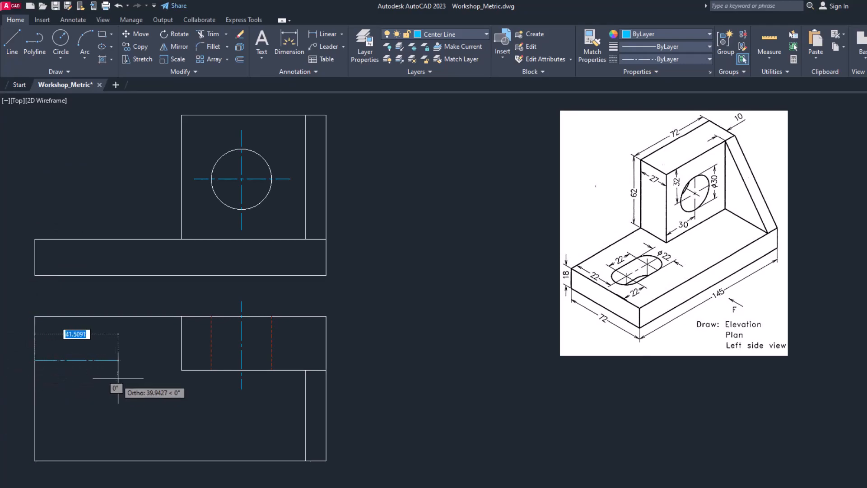
pyautogui.click(167, 362)
pyautogui.press('Escape')
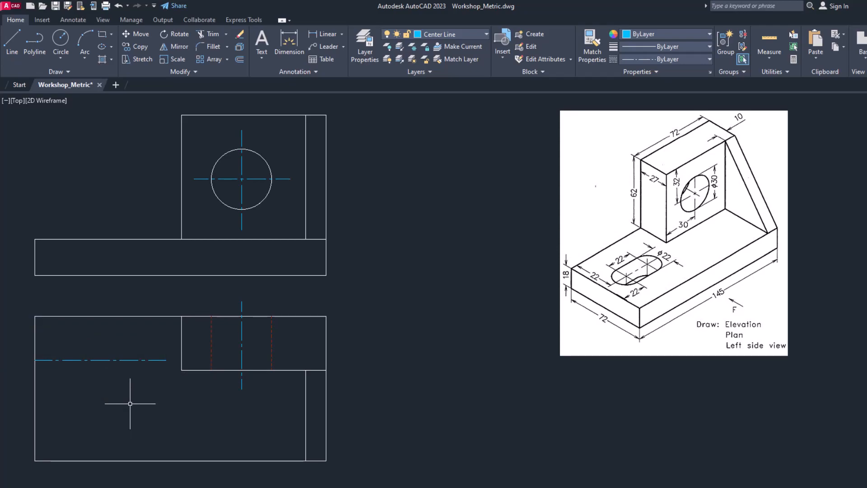
# Step: Offset the slot's horizontal centre line 11 mm to both sides
pyautogui.write('o')
pyautogui.press('Return')
pyautogui.write('11')
pyautogui.press('Return')
pyautogui.click(102, 360)
pyautogui.click(100, 338)
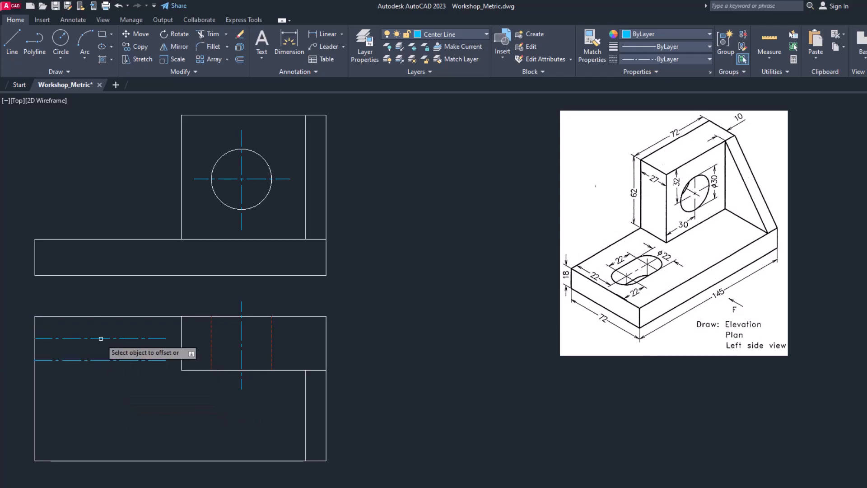
pyautogui.click(102, 360)
pyautogui.click(110, 392)
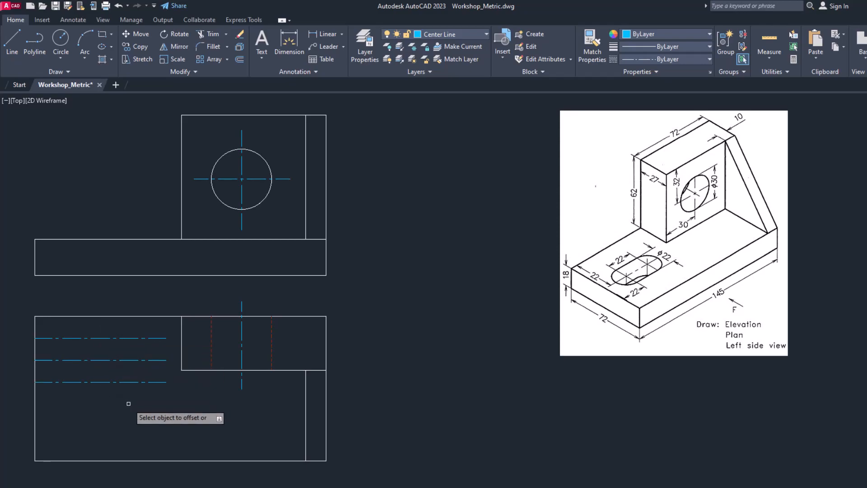
# Step: Match the properties of the plan's top edge onto the two offset slot lines
pyautogui.write('match')
pyautogui.press('Return')
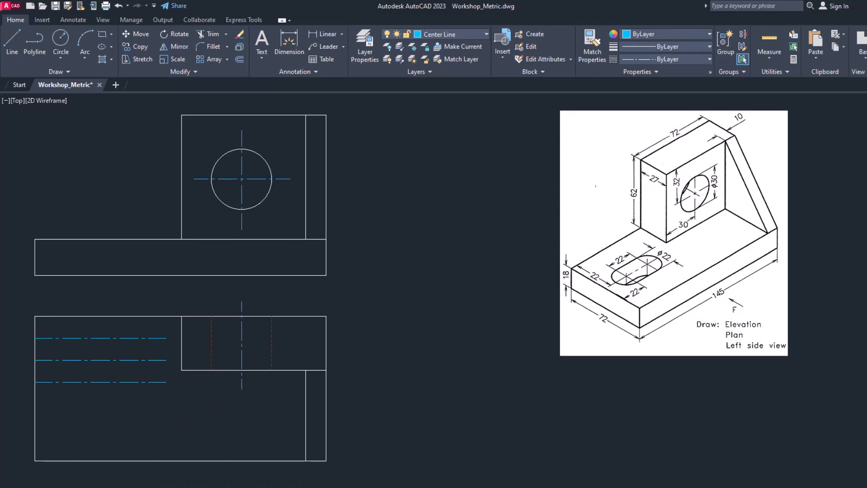
pyautogui.click(134, 315)
pyautogui.click(132, 338)
pyautogui.click(131, 383)
pyautogui.press('Return')
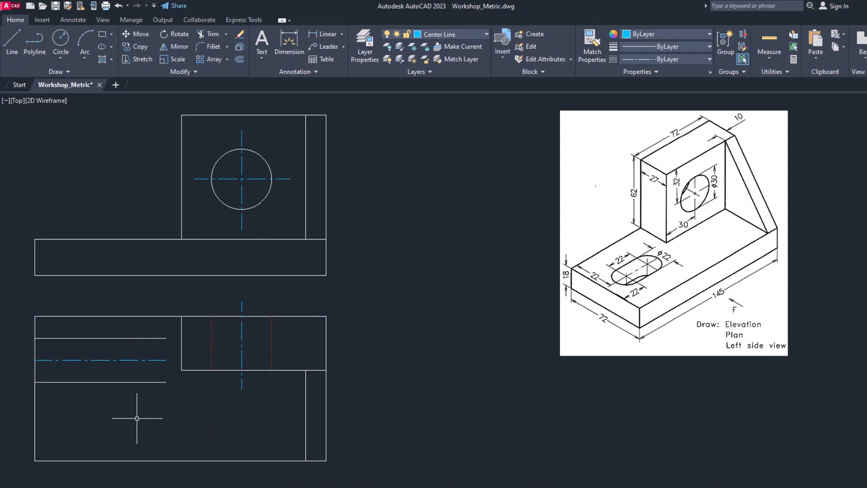
# Step: Draw a vertical line up from the lower slot line past the upper one, 22 mm from the plan's left edge
pyautogui.press('l')
pyautogui.press('Return')
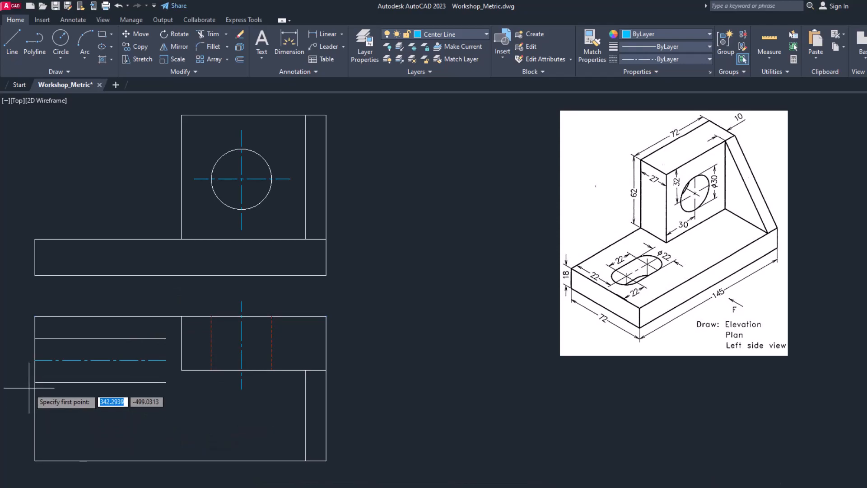
pyautogui.click(79, 382)
pyautogui.click(84, 324)
pyautogui.press('Return')
# Step: Move the slot's new vertical line to layer 0 and make layer 0 current
pyautogui.click(80, 332)
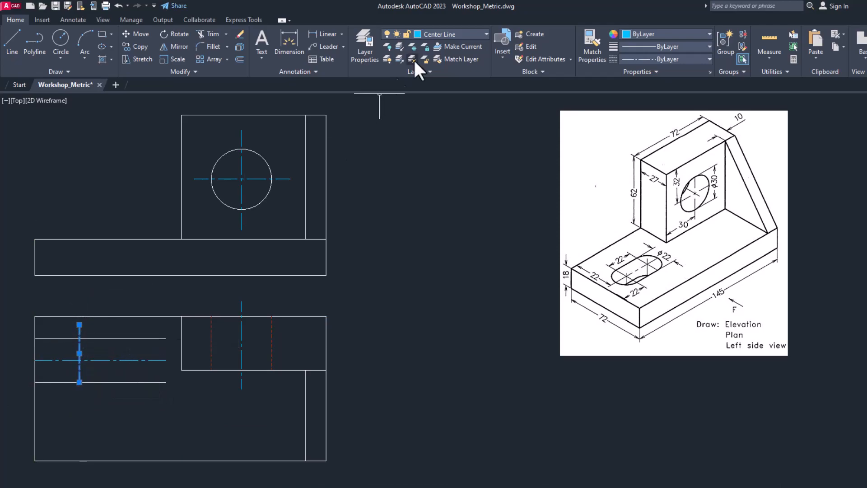
pyautogui.click(434, 36)
pyautogui.click(438, 54)
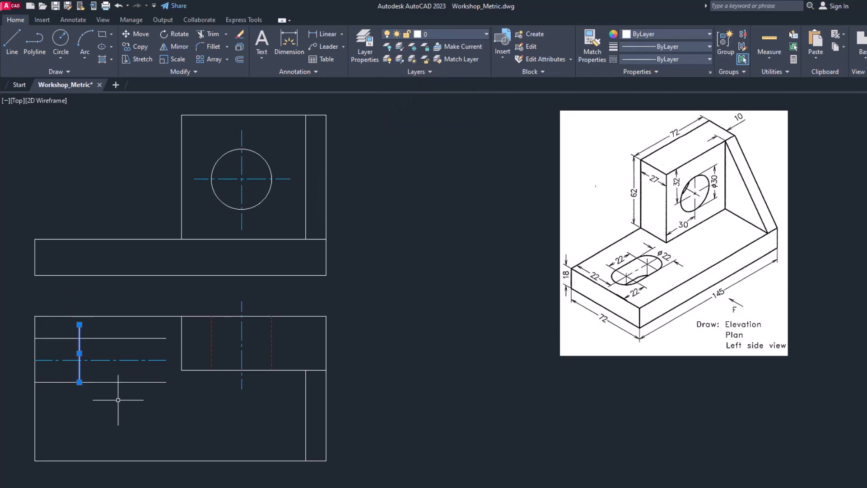
pyautogui.press('Escape')
pyautogui.click(450, 34)
pyautogui.click(441, 47)
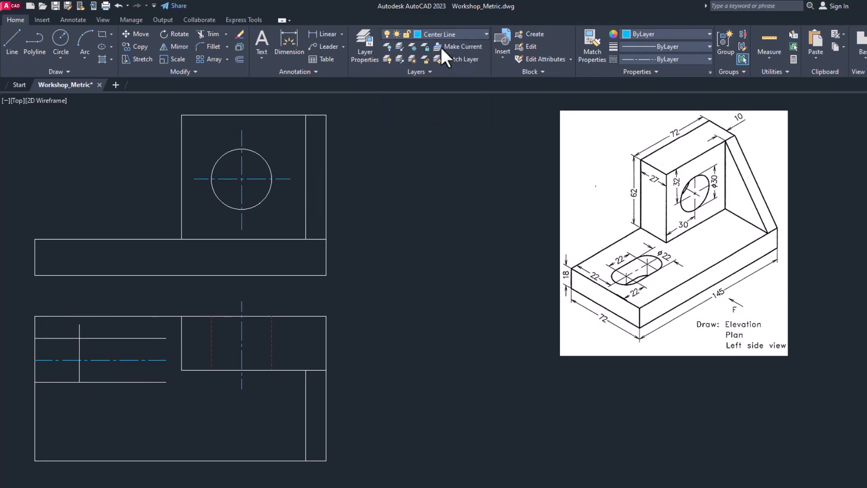
pyautogui.press('Return')
pyautogui.press('Escape')
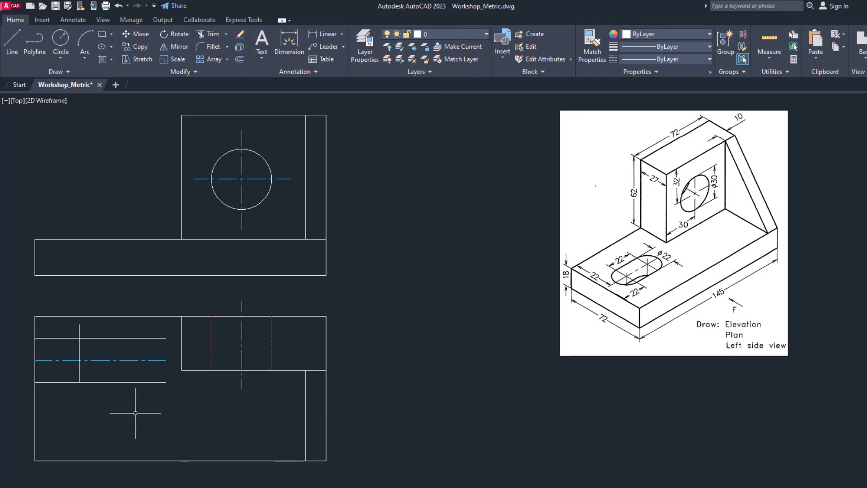
# Step: Offset the slot's vertical line 22 mm to the right
pyautogui.write('o')
pyautogui.press('Return')
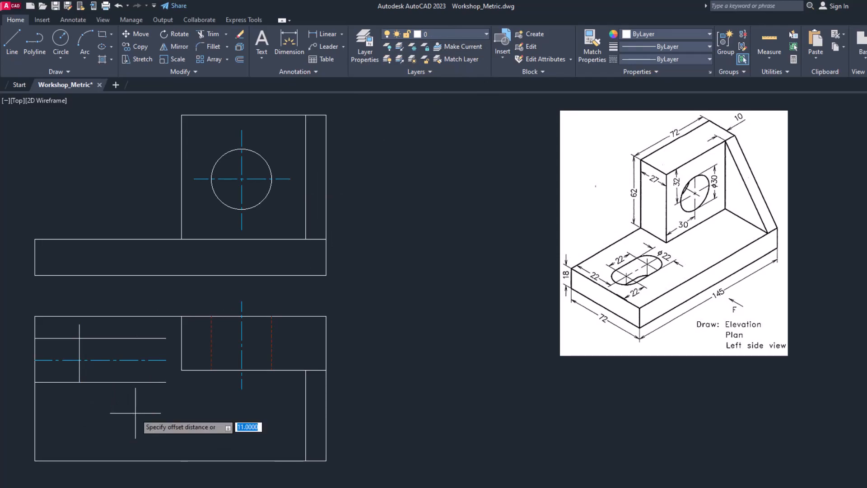
pyautogui.press('Return')
pyautogui.click(79, 370)
pyautogui.click(109, 383)
pyautogui.press('Escape')
# Step: Draw the slot's left semicircular end as a Start, Center, End arc between the two slot lines, centred on the horizontal centre line
pyautogui.scroll(2, 66, 387)
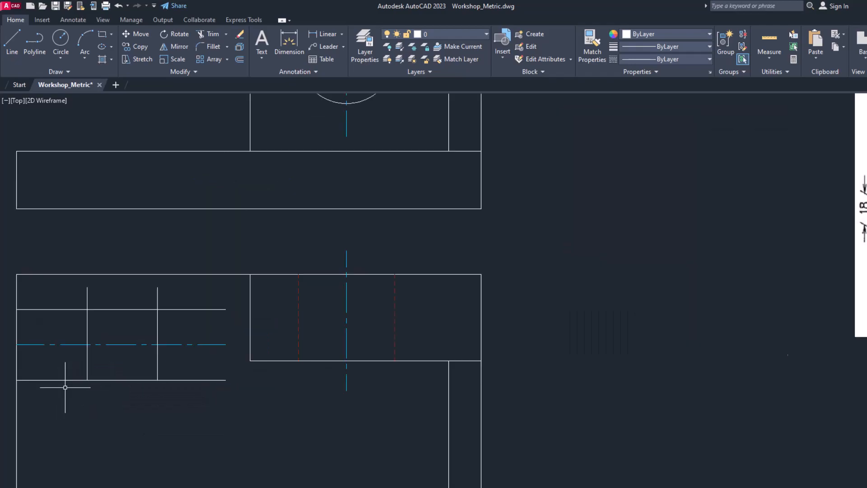
pyautogui.moveTo(155, 414); pyautogui.dragTo(223, 383, button='middle')
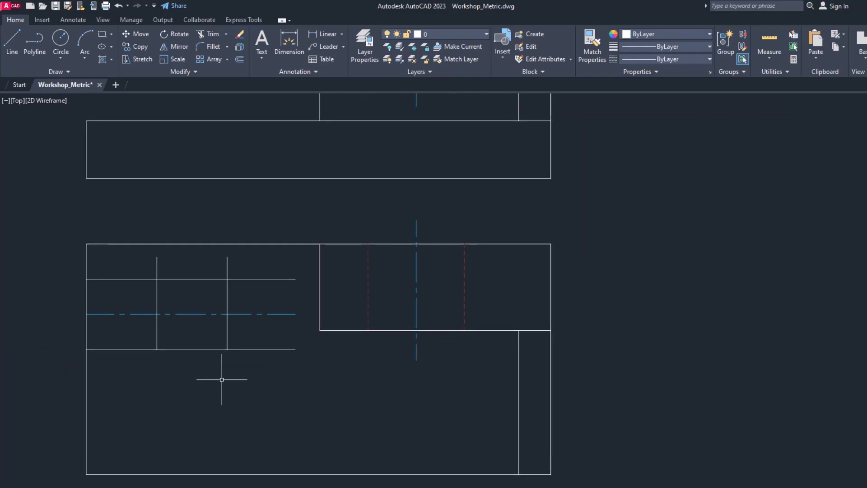
pyautogui.click(86, 61)
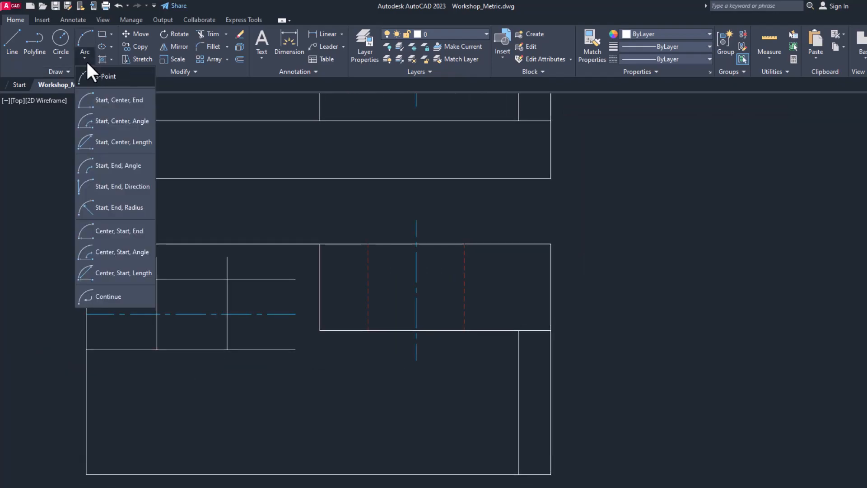
pyautogui.click(102, 99)
pyautogui.click(158, 278)
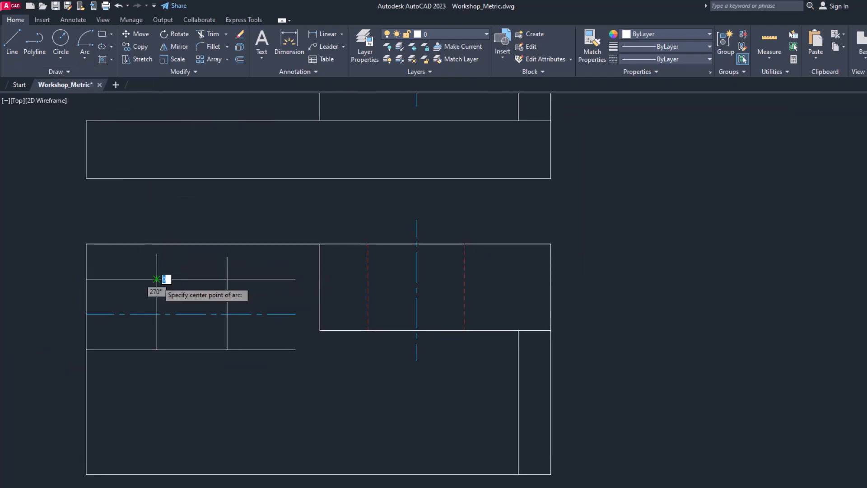
pyautogui.click(158, 314)
pyautogui.click(159, 351)
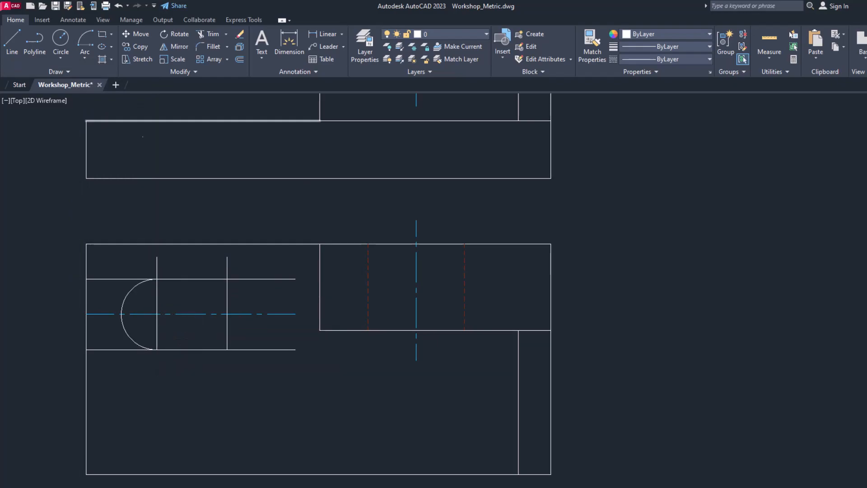
# Step: Draw the slot's right semicircular end as a Start, Center, End arc from the lower slot line to the upper one
pyautogui.click(85, 58)
pyautogui.click(108, 101)
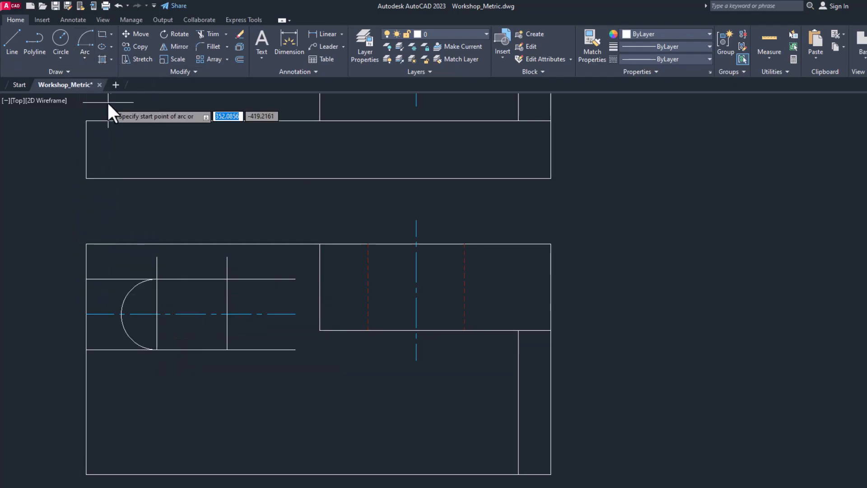
pyautogui.click(227, 350)
pyautogui.click(226, 314)
pyautogui.click(227, 279)
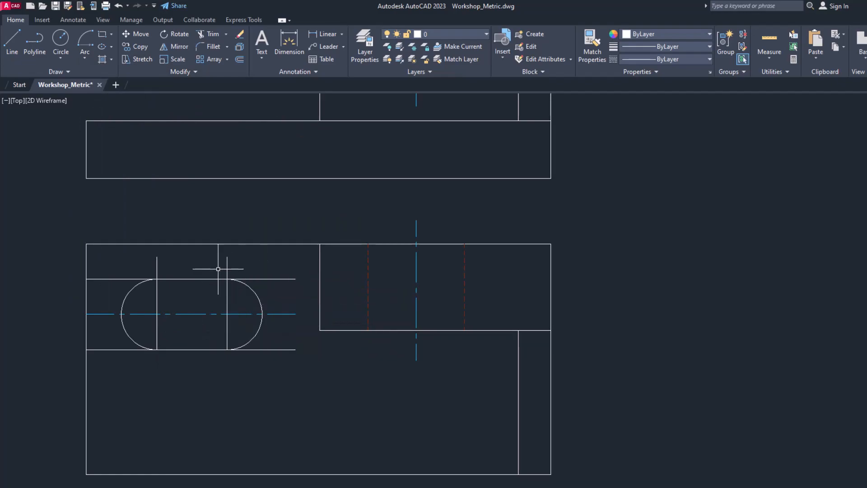
# Step: Trim the upper and lower slot lines where they run beyond the end arcs
pyautogui.scroll(-2, 362, 272)
pyautogui.moveTo(580, 331); pyautogui.dragTo(448, 394, button='middle')
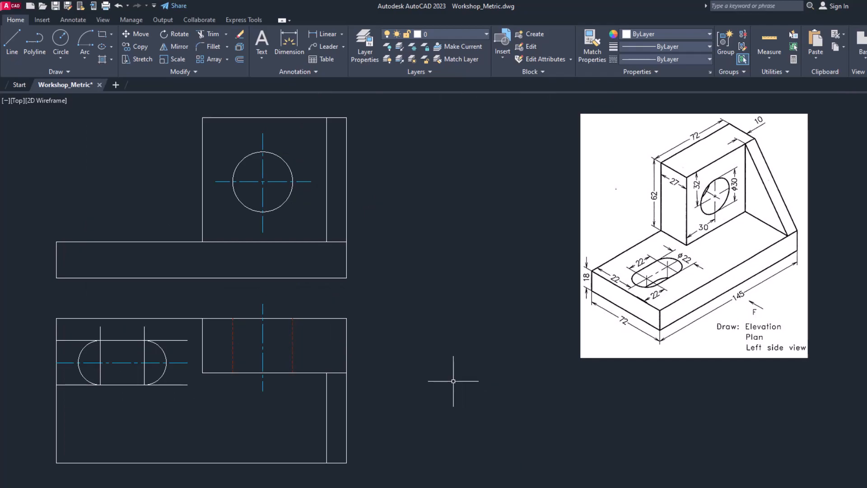
pyautogui.write('tr')
pyautogui.press('Return')
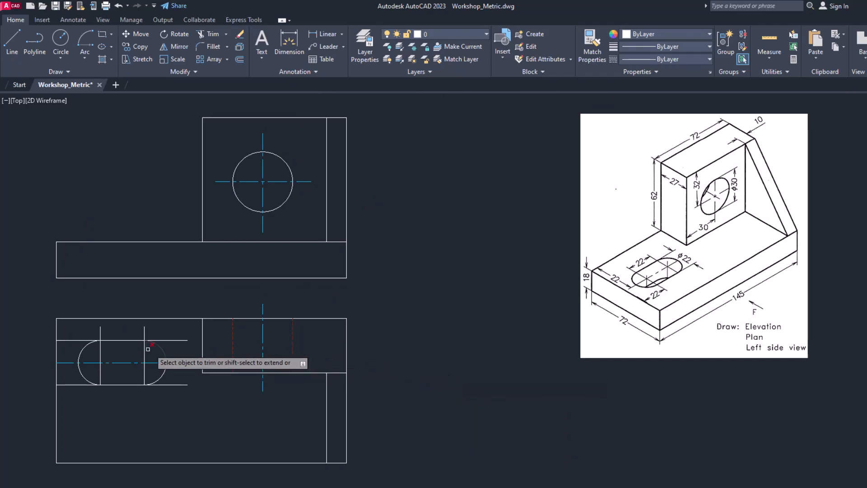
pyautogui.click(176, 341)
pyautogui.click(183, 384)
# Step: Move the two vertical lines through the slot's arc centres to the Center Line layer
pyautogui.click(118, 328)
pyautogui.click(95, 332)
pyautogui.click(167, 333)
pyautogui.click(136, 382)
pyautogui.click(437, 34)
pyautogui.click(441, 53)
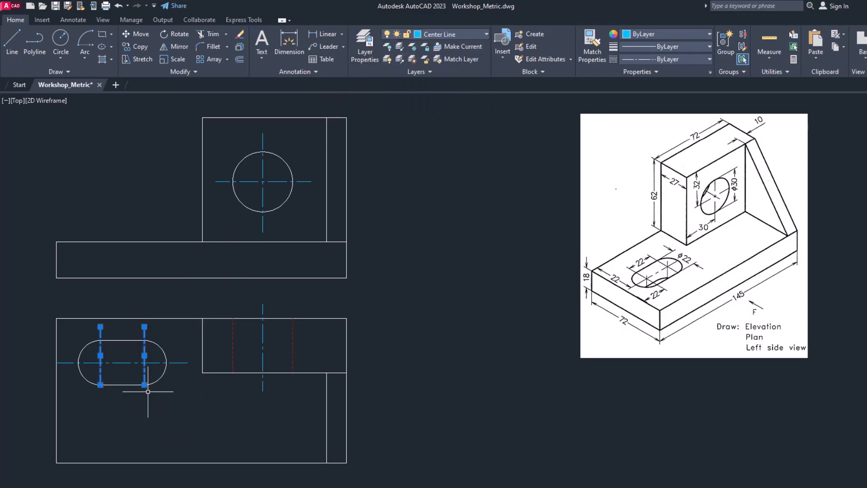
# Step: Stretch the lower ends of the slot's two vertical centre lines down past the slot's lower edge
pyautogui.click(144, 384)
pyautogui.click(144, 402)
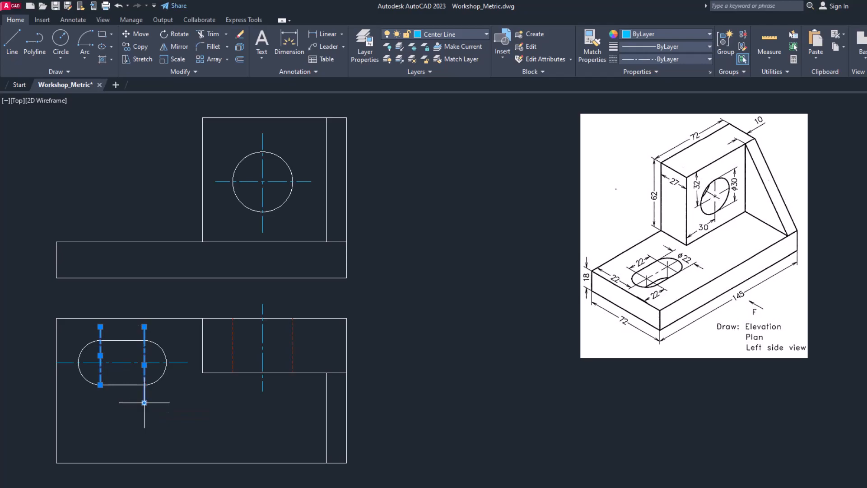
pyautogui.click(100, 402)
pyautogui.press('Escape')
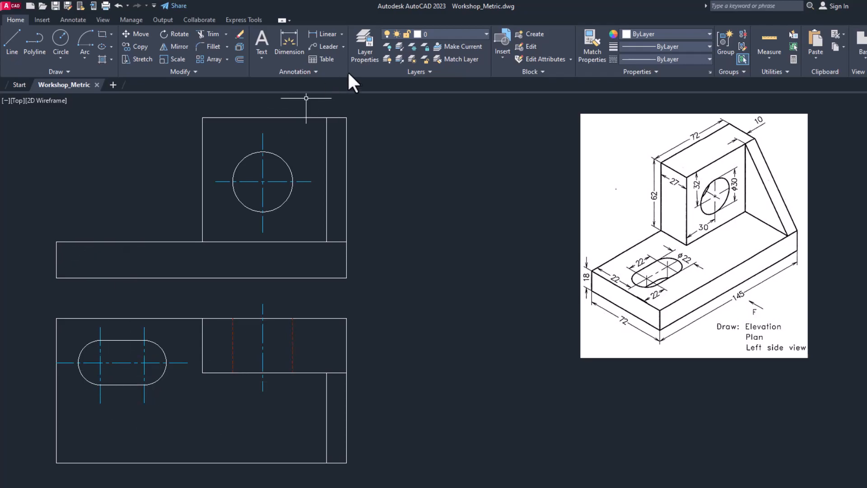
# Step: On the Center Line layer, draw a vertical centre line through the elevation's base, aligned with the slot's left arc centre and extending past both edges
pyautogui.click(420, 36)
pyautogui.click(444, 58)
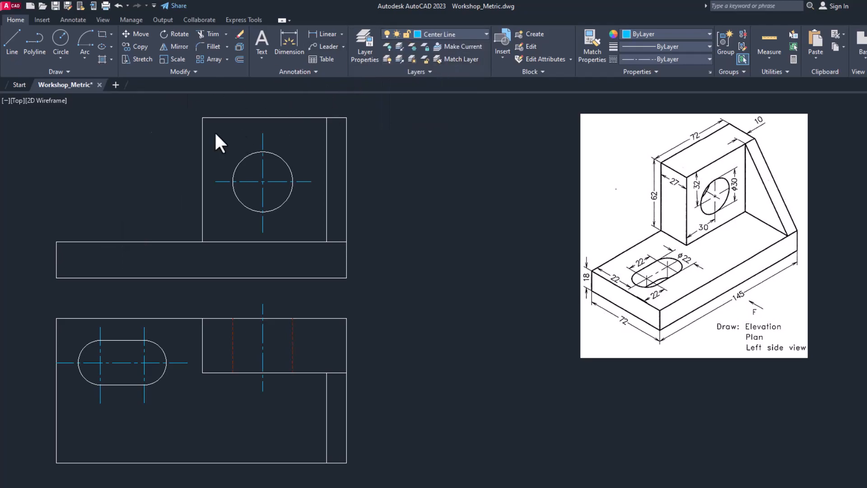
pyautogui.click(12, 45)
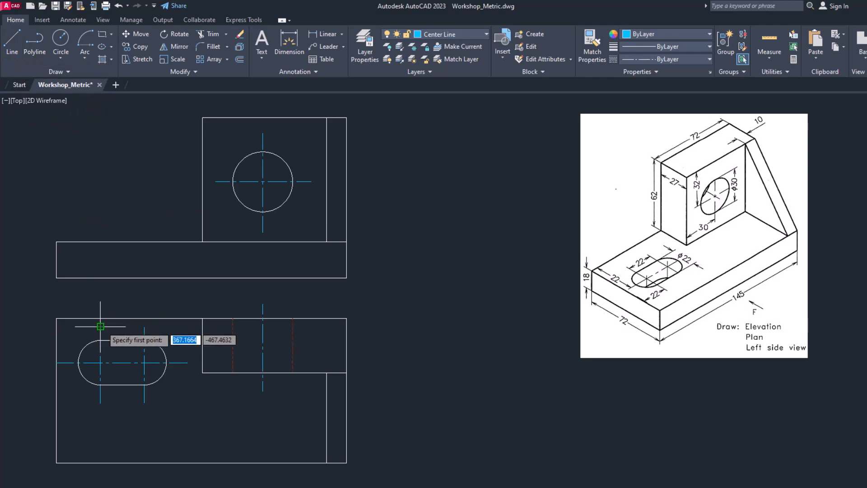
pyautogui.click(101, 225)
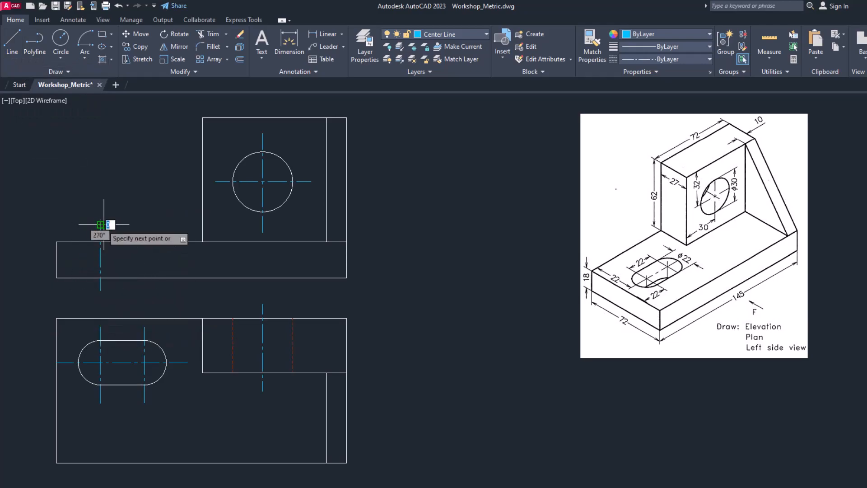
pyautogui.press('Escape')
# Step: Copy the base's vertical centre line in the elevation 22 mm to the right, in line with the slot's right arc centre
pyautogui.write('co')
pyautogui.press('Return')
pyautogui.click(101, 265)
pyautogui.click(113, 301)
pyautogui.click(102, 294)
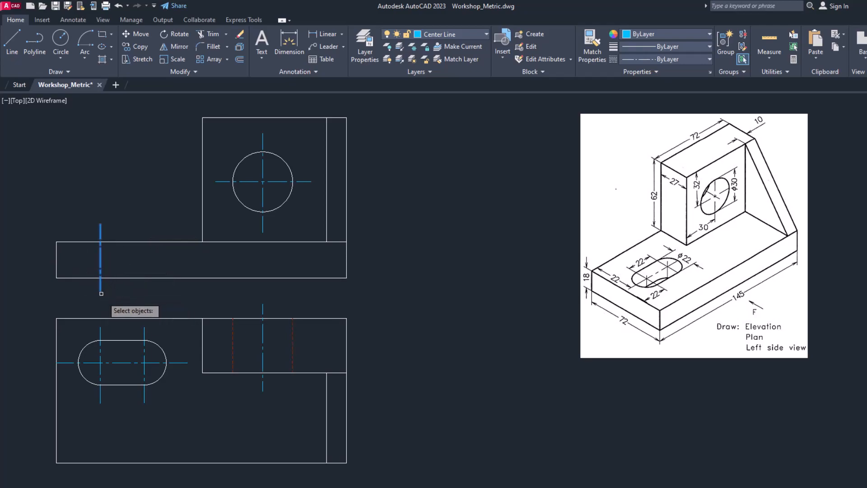
pyautogui.press('Return')
pyautogui.click(100, 291)
pyautogui.click(144, 291)
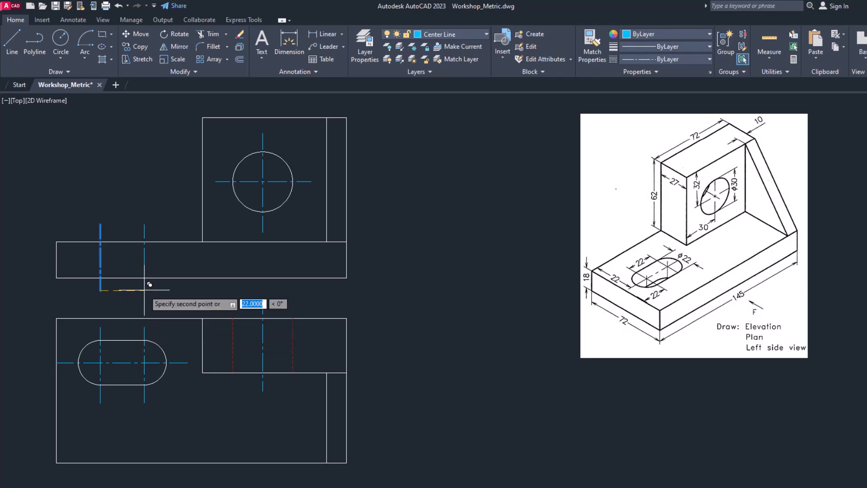
# Step: Offset the base's two slot centre lines in the elevation outward through the plan slot's right and left ends, 11 mm each
pyautogui.press('Escape')
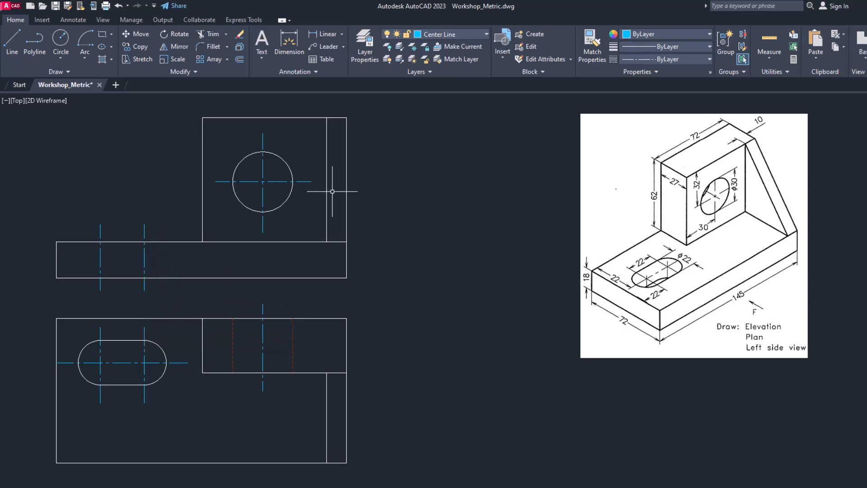
pyautogui.click(455, 32)
pyautogui.click(439, 121)
pyautogui.click(239, 59)
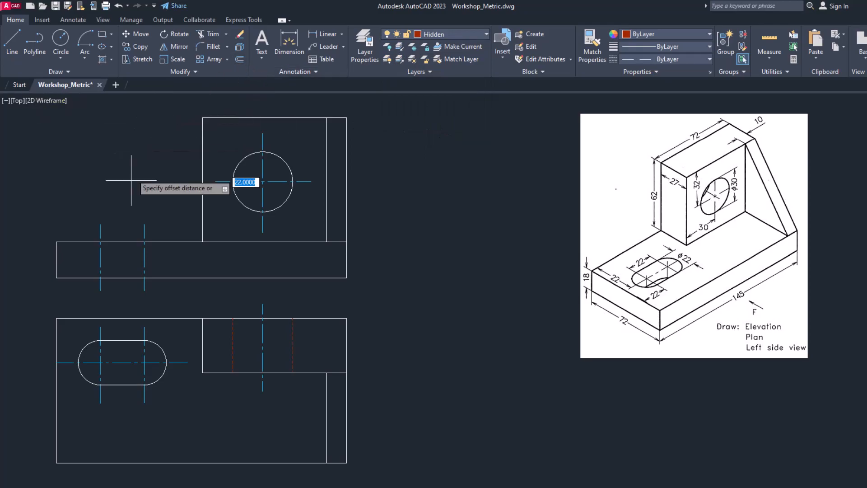
pyautogui.rightClick(162, 264)
pyautogui.click(183, 311)
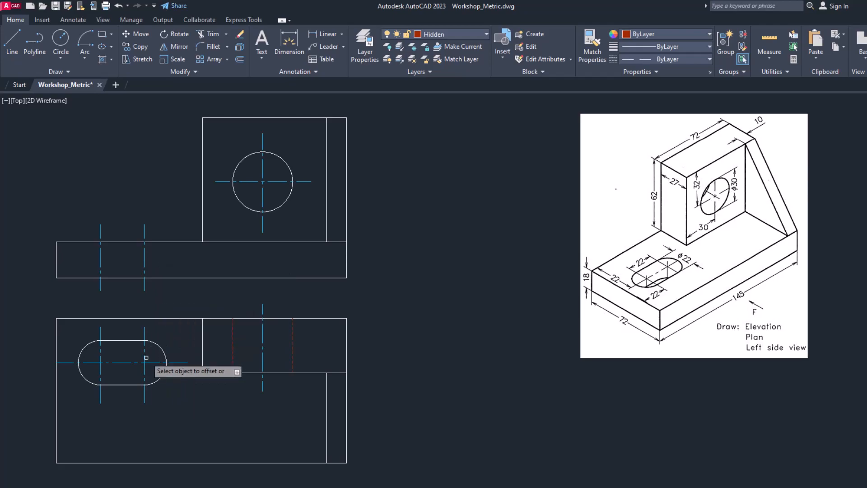
pyautogui.click(144, 263)
pyautogui.click(166, 363)
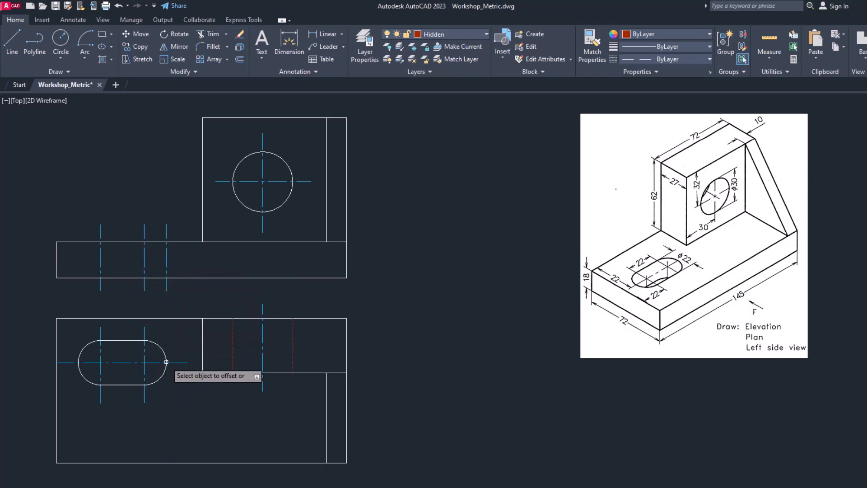
pyautogui.click(101, 290)
pyautogui.click(78, 377)
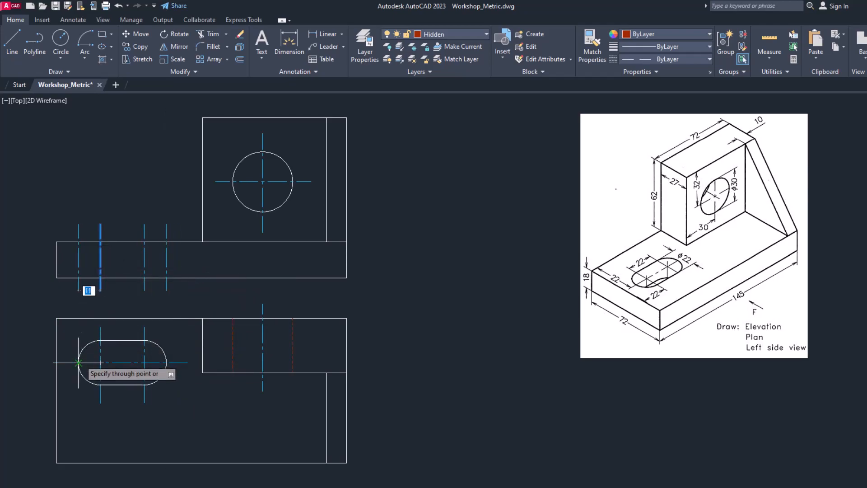
# Step: Move the two outer offset lines in the elevation's base to the Hidden layer
pyautogui.click(166, 230)
pyautogui.click(89, 231)
pyautogui.click(72, 228)
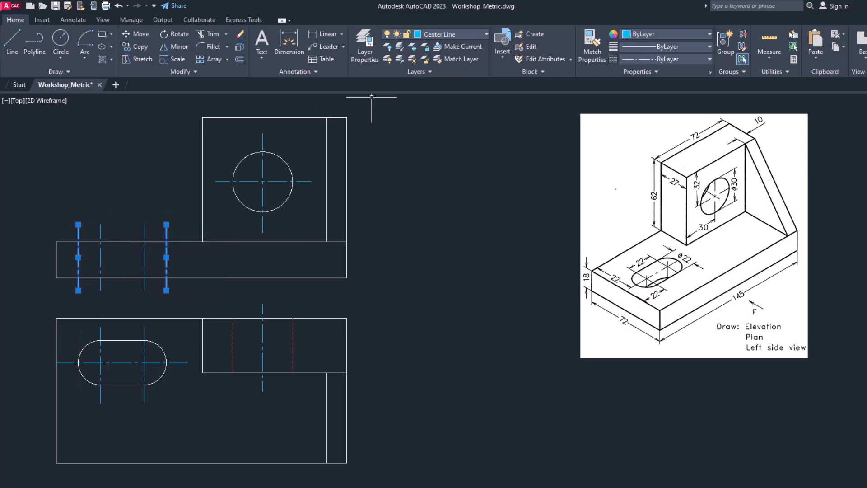
pyautogui.click(434, 36)
pyautogui.click(426, 121)
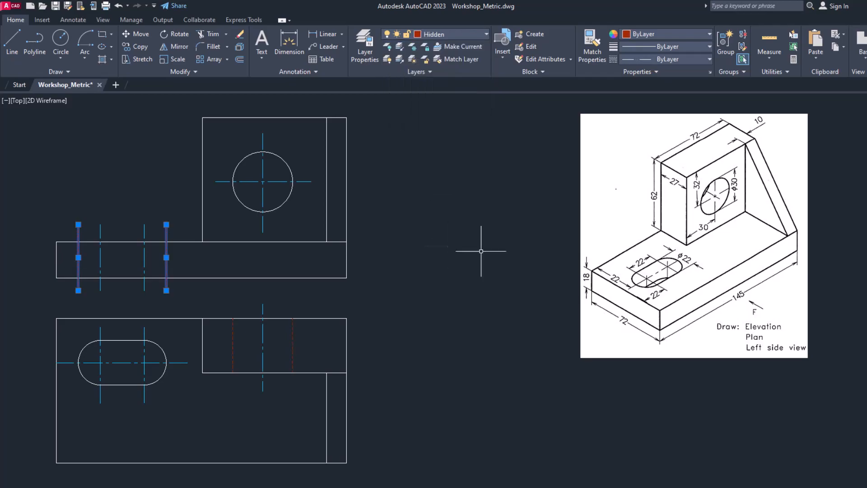
pyautogui.press('Escape')
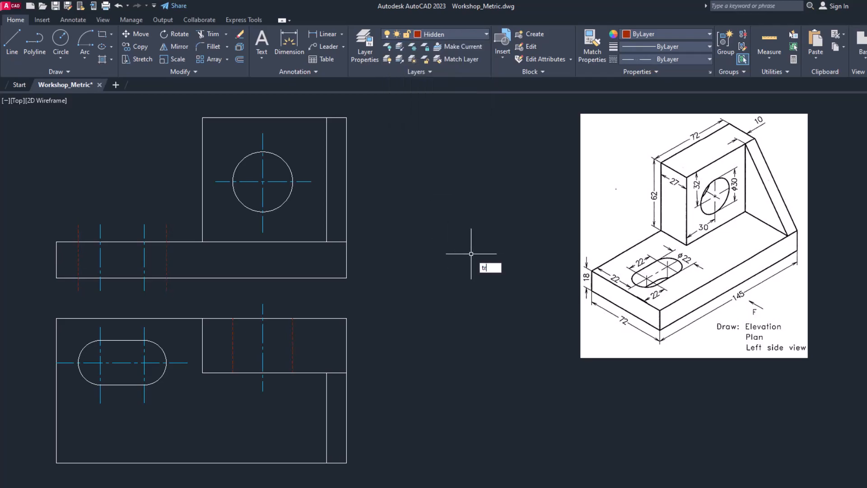
# Step: Trim the slot's two hidden lines in the elevation to the base's upper and lower edges
pyautogui.press('Return')
pyautogui.click(166, 286)
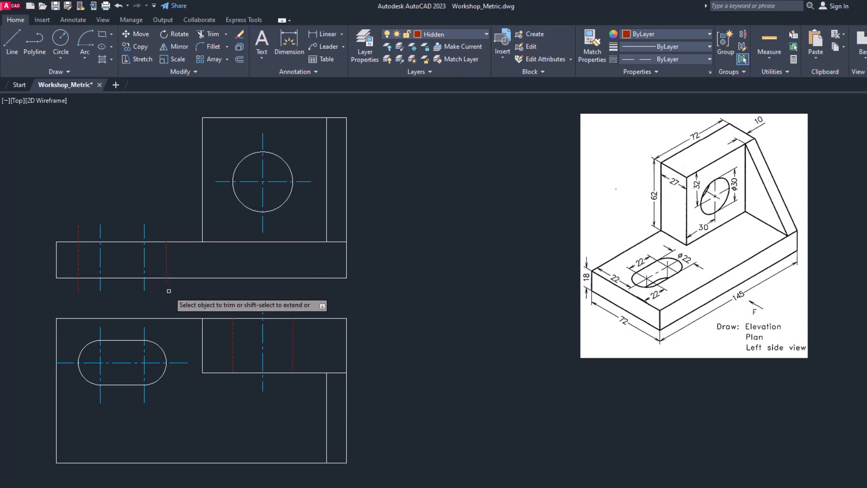
pyautogui.click(78, 285)
pyautogui.click(78, 229)
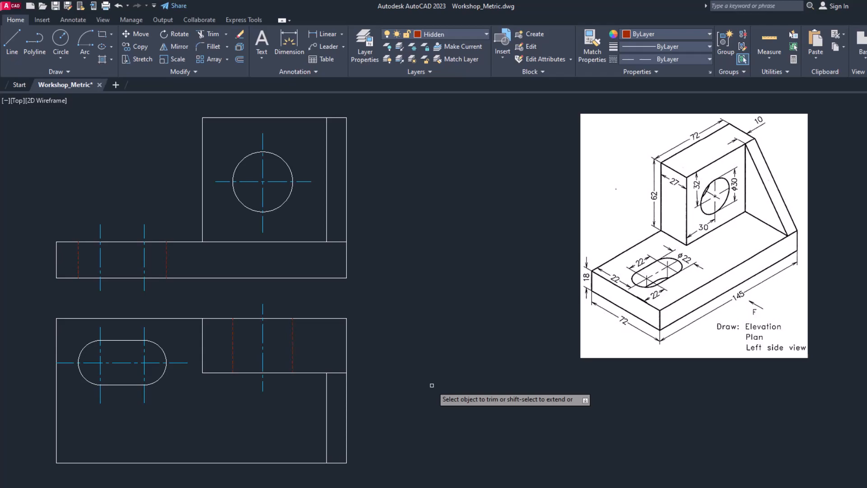
pyautogui.press('Escape')
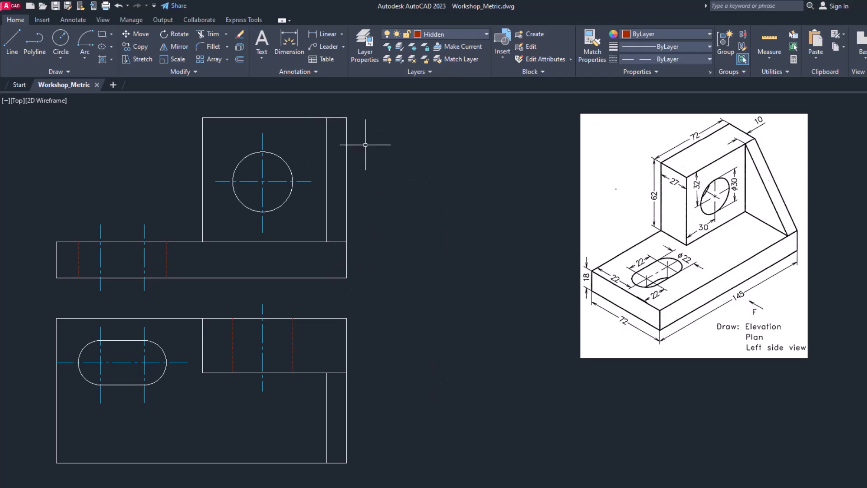
# Step: On layer 0, draw the left side view's outer rectangle 72 mm wide and 80 mm high, aligned with the elevation's top and base
pyautogui.click(423, 38)
pyautogui.click(424, 48)
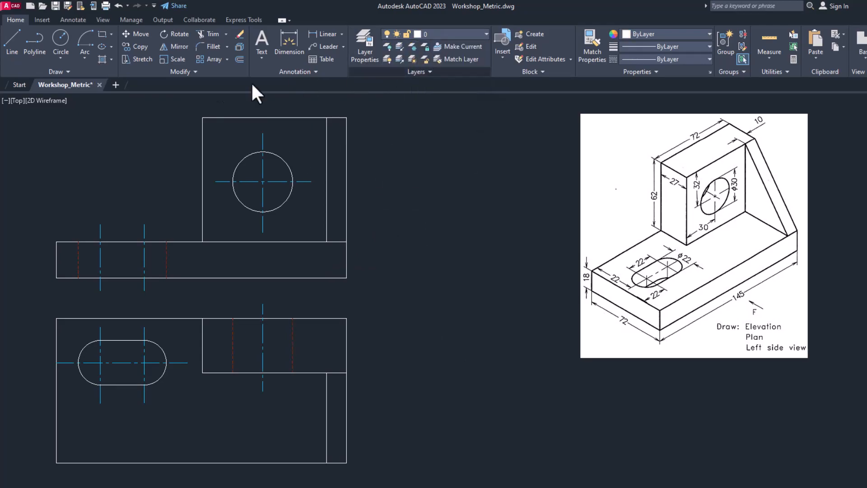
pyautogui.click(13, 43)
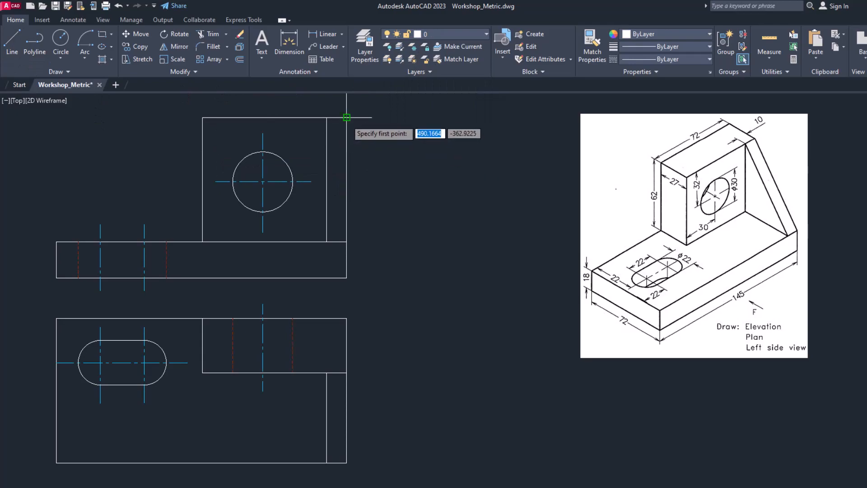
pyautogui.click(393, 117)
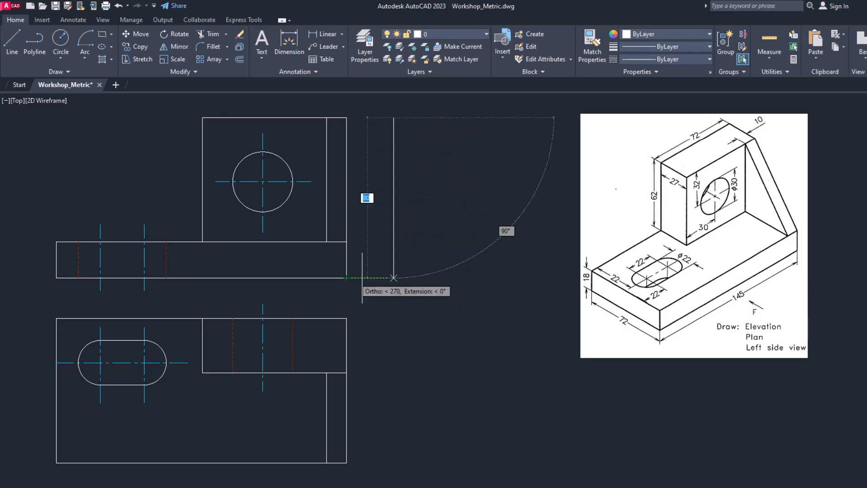
pyautogui.click(393, 278)
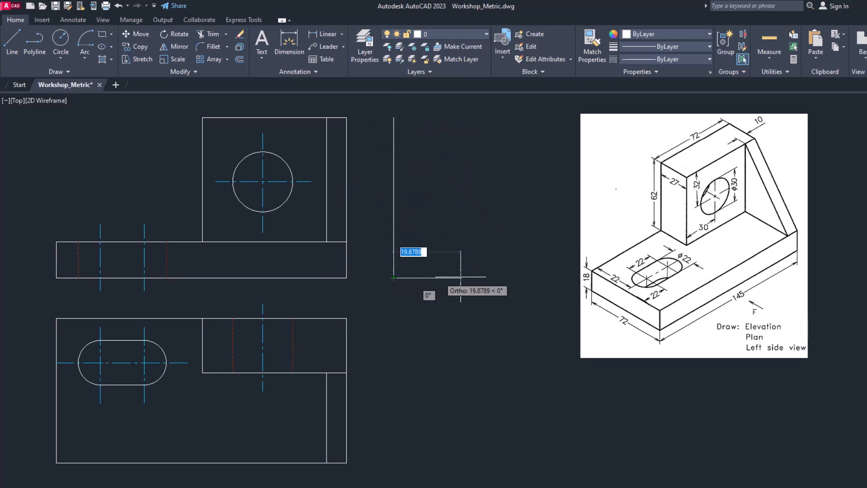
pyautogui.click(538, 274)
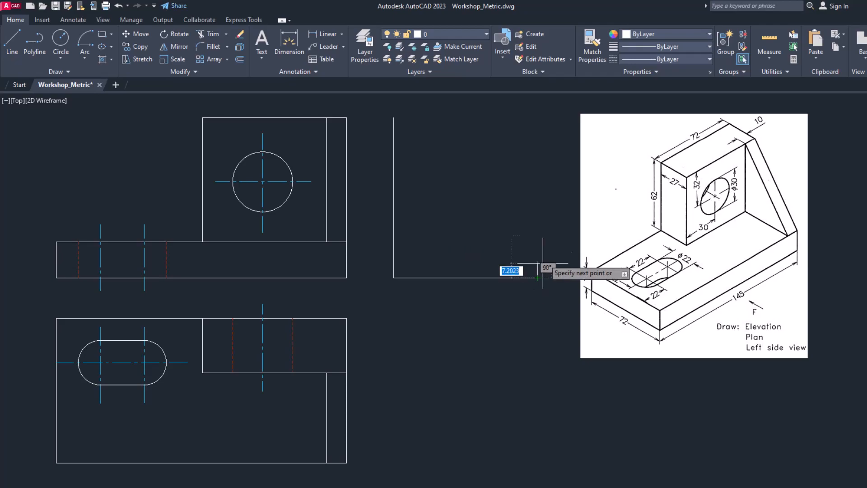
pyautogui.click(538, 117)
pyautogui.click(393, 117)
pyautogui.press('Escape')
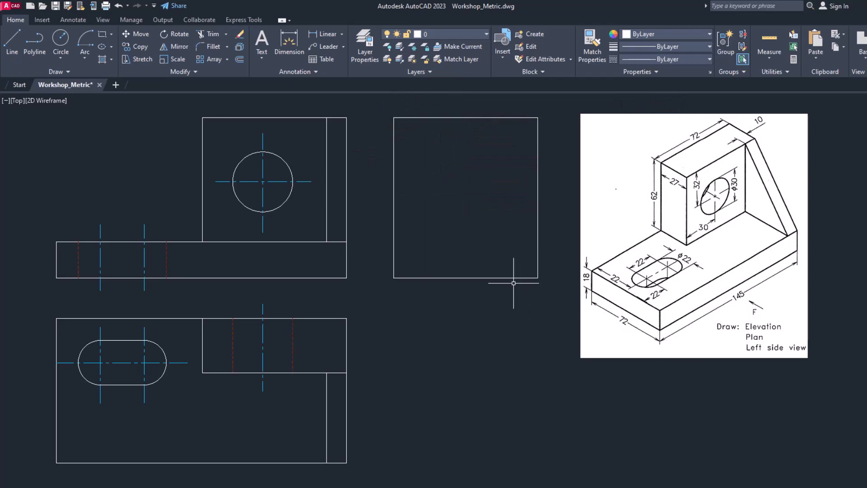
# Step: Draw the base's top edge across the left side view, level with the elevation's base top and perpendicular to the far side
pyautogui.click(11, 47)
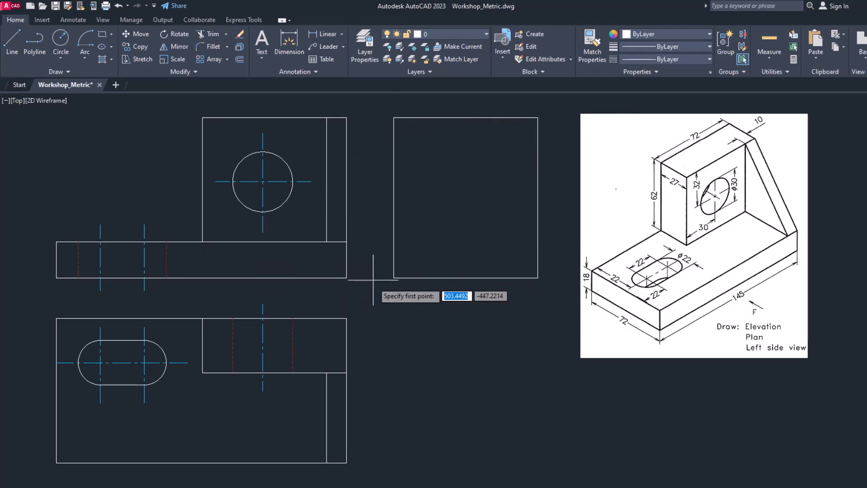
pyautogui.click(393, 242)
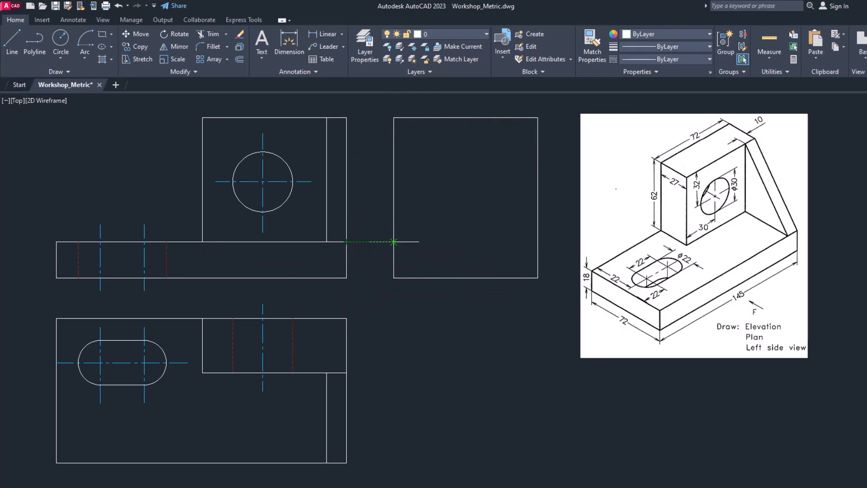
pyautogui.keyDown('shift'); pyautogui.rightClick(520, 243); pyautogui.keyUp('shift')
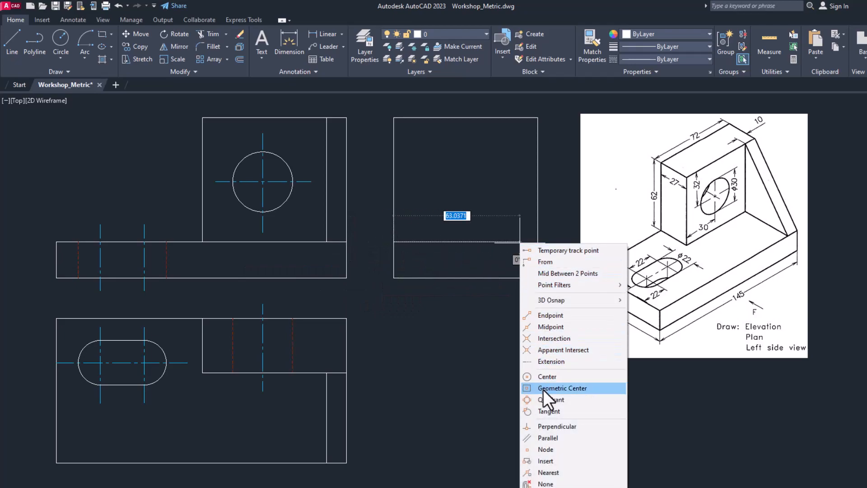
pyautogui.click(546, 426)
pyautogui.click(538, 242)
pyautogui.press('Escape')
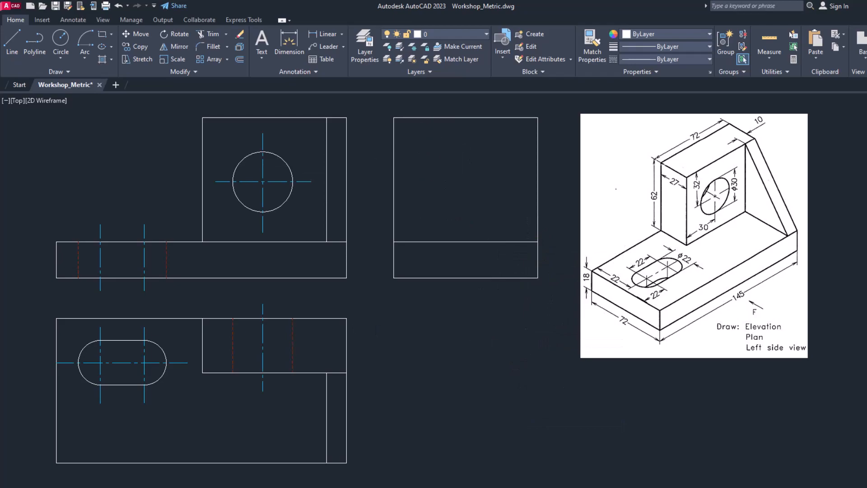
# Step: Draw a vertical line in the left side view 27 mm from its left edge, from the top edge down to the base
pyautogui.click(13, 43)
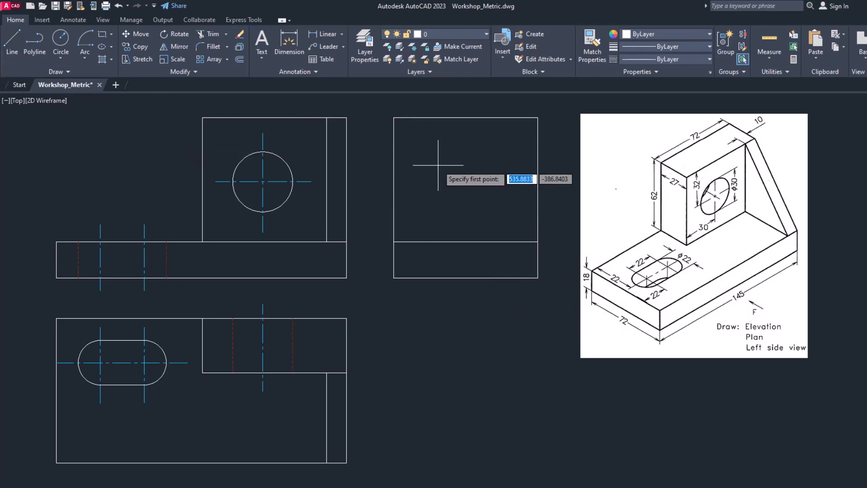
pyautogui.click(447, 118)
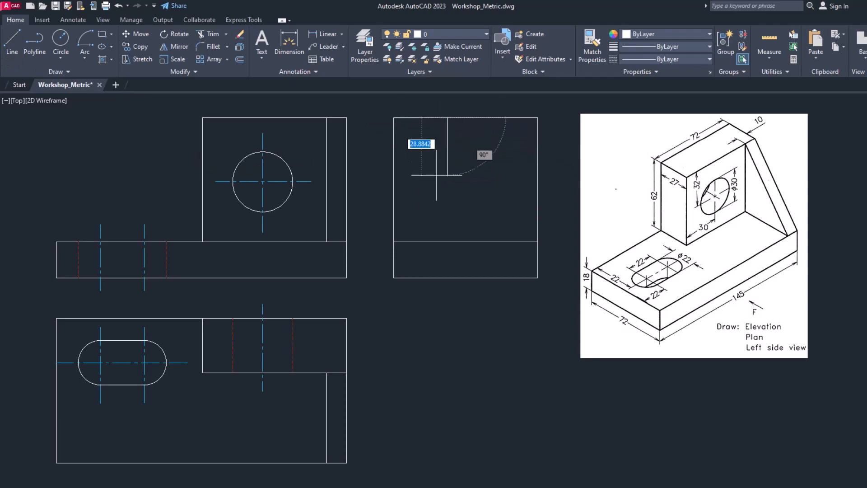
pyautogui.click(447, 242)
pyautogui.press('Escape')
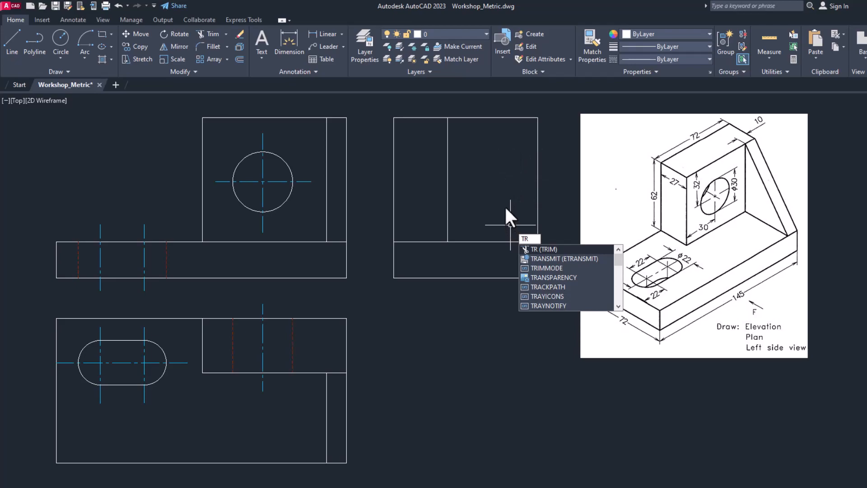
# Step: Trim the side view's outline beyond the 27 mm upright above the base, and draw the rib's sloping edge down to the base corner
pyautogui.press('Return')
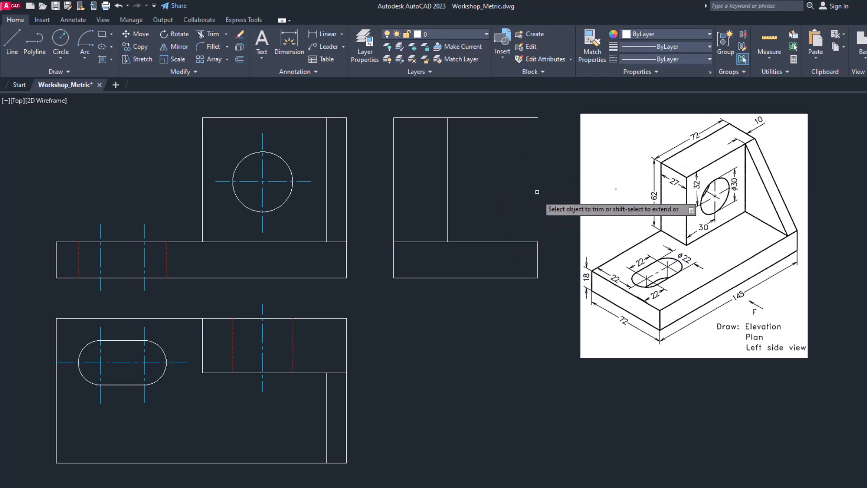
pyautogui.click(524, 117)
pyautogui.click(15, 39)
pyautogui.click(448, 118)
pyautogui.click(538, 241)
pyautogui.press('Escape')
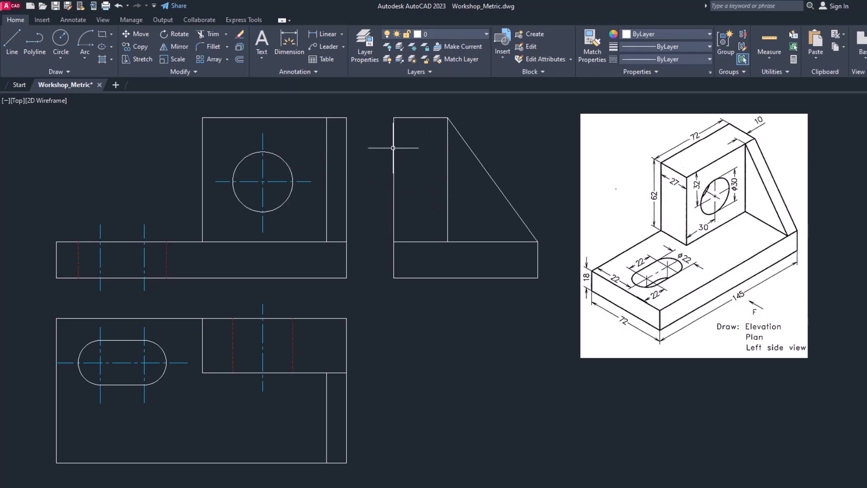
# Step: On the Hidden layer, draw the hole's upper edge across the side view's upright, aligned with the circle's top in the elevation
pyautogui.click(454, 32)
pyautogui.click(441, 122)
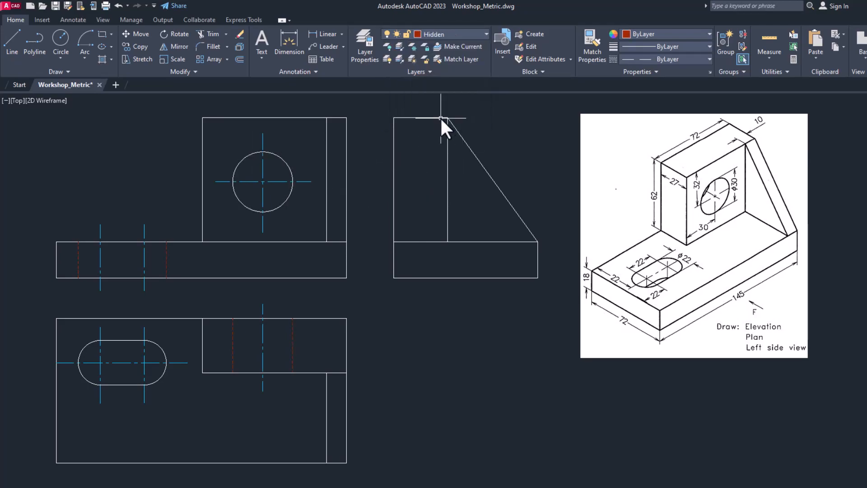
pyautogui.click(18, 43)
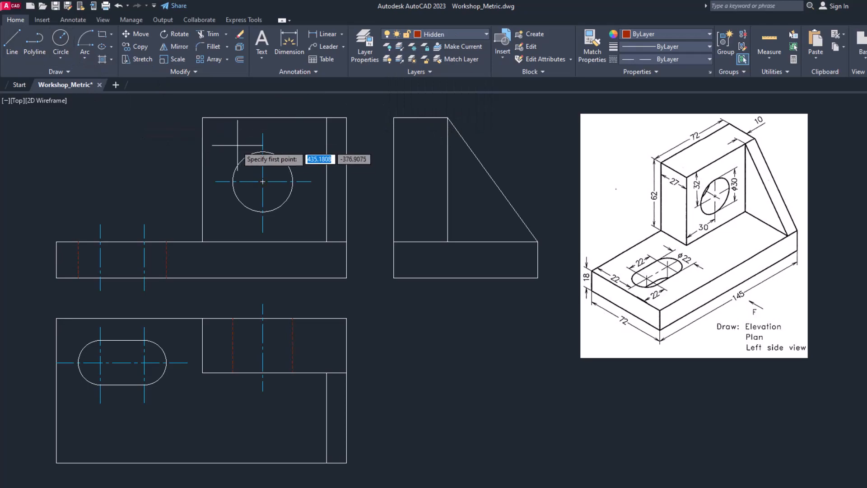
pyautogui.click(393, 152)
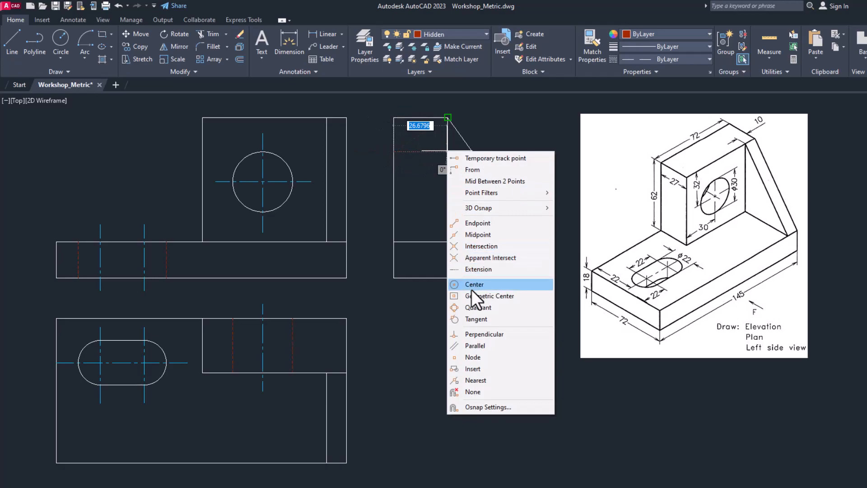
pyautogui.click(474, 333)
pyautogui.click(447, 153)
pyautogui.press('Return')
# Step: Draw the hole's lower hidden edge across the side view's upright, aligned with the circle's bottom in the elevation
pyautogui.press('Return')
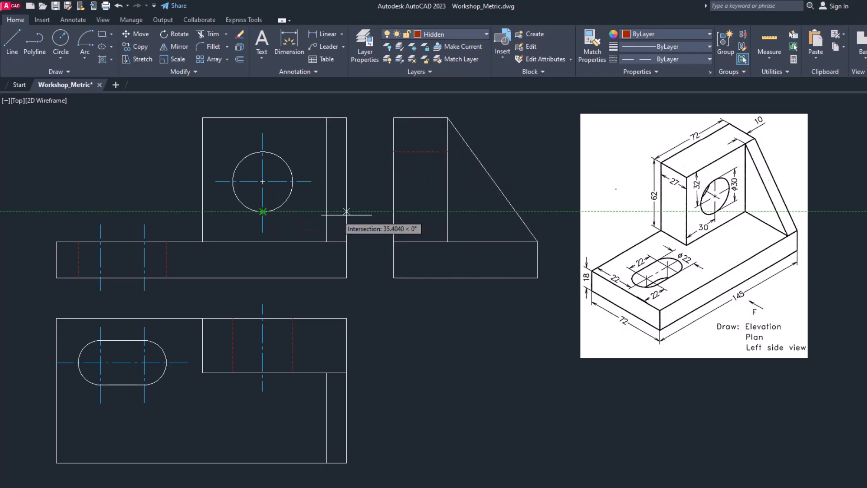
pyautogui.click(394, 212)
pyautogui.keyDown('shift'); pyautogui.rightClick(453, 210); pyautogui.keyUp('shift')
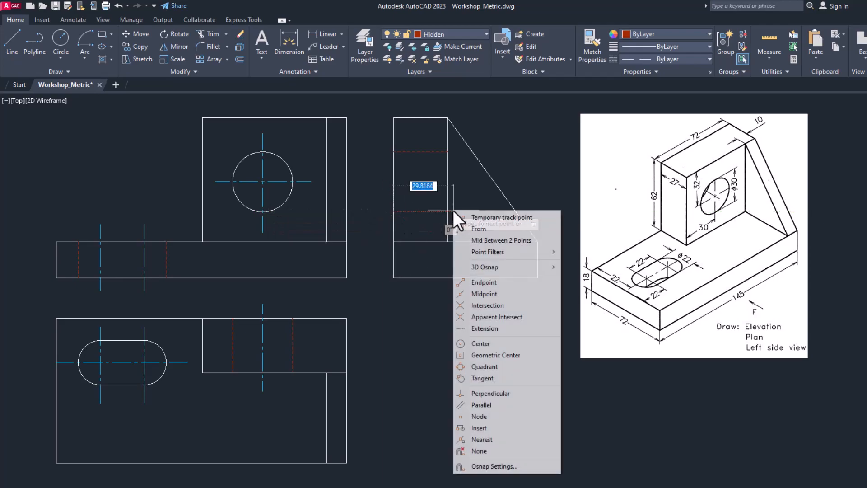
pyautogui.click(491, 393)
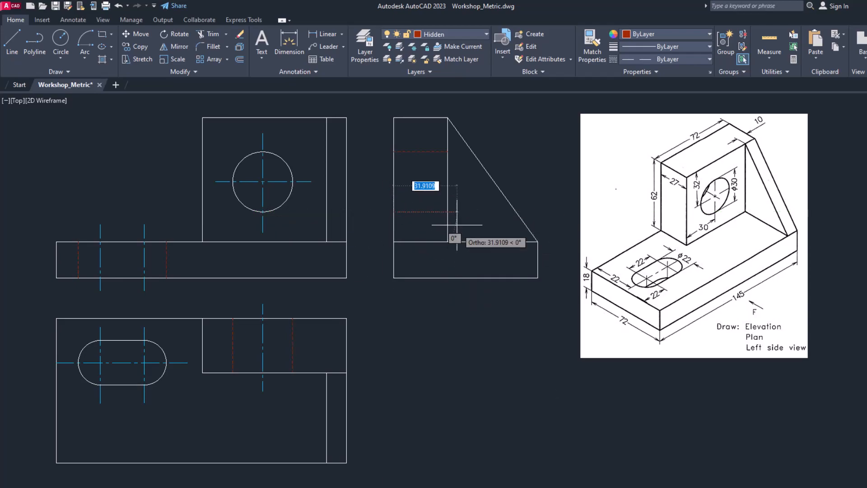
pyautogui.click(447, 211)
pyautogui.press('Return')
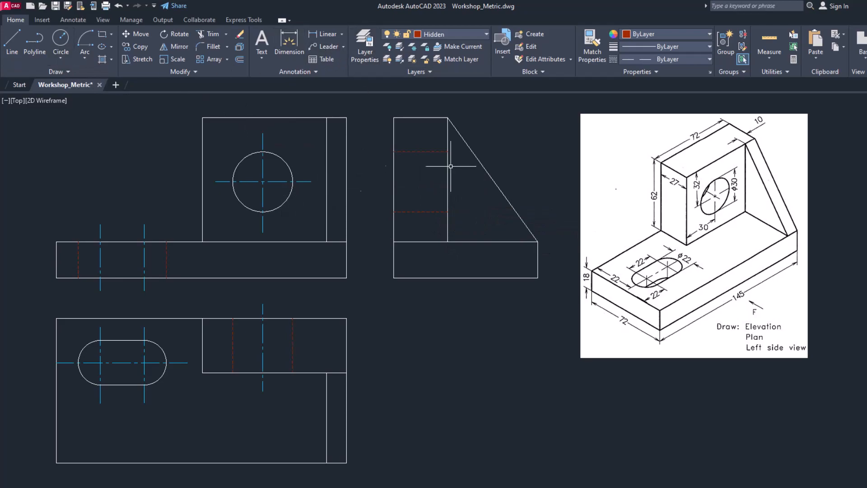
# Step: On the Center Line layer, draw the hole's horizontal centre line through the side view's upright, extending past both edges
pyautogui.click(433, 34)
pyautogui.click(424, 60)
pyautogui.click(12, 41)
pyautogui.click(372, 182)
pyautogui.click(467, 182)
pyautogui.press('Escape')
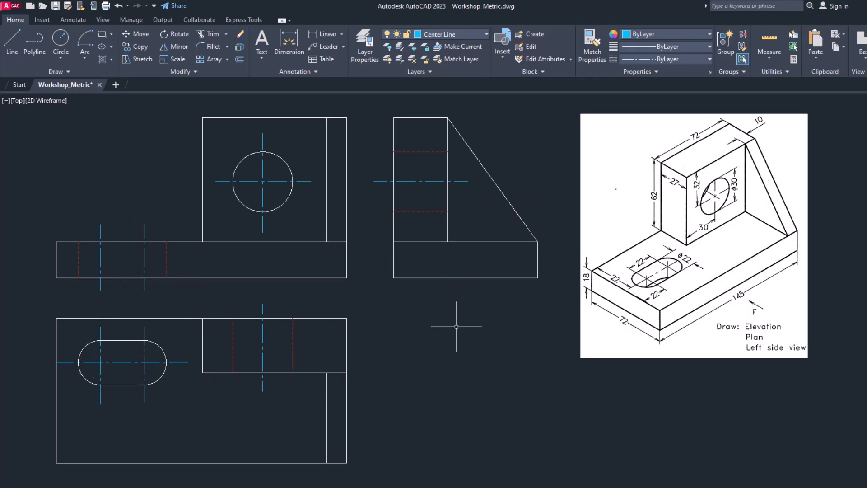
# Step: Draw the slot's vertical centre line in the side view, 22 mm from the base's lower left corner, up past the base's top edge
pyautogui.click(13, 45)
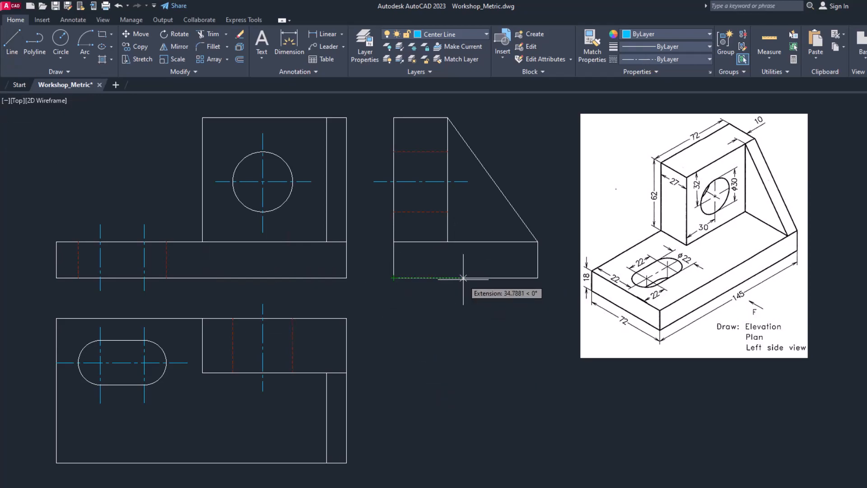
pyautogui.write('22')
pyautogui.press('Return')
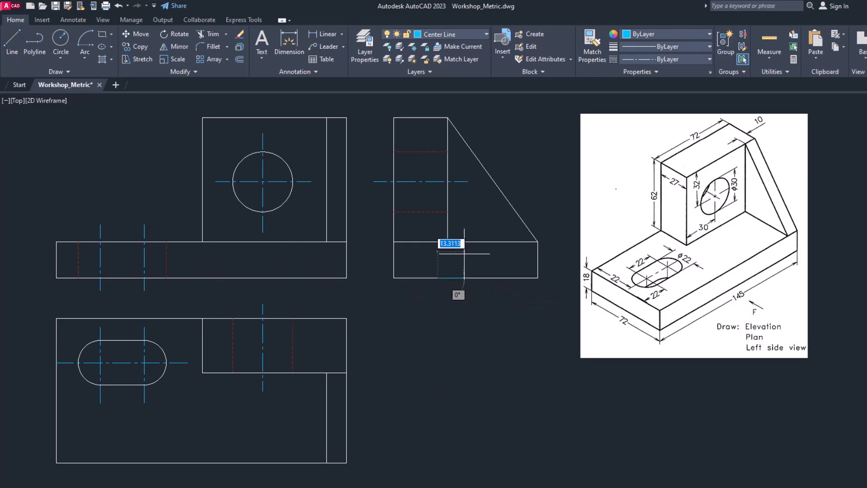
pyautogui.scroll(2, 430, 220)
pyautogui.press('Escape')
# Step: Stretch the lower end of the slot's centre line in the side view so it extends below the base's bottom edge
pyautogui.click(458, 278)
pyautogui.click(427, 288)
pyautogui.click(443, 311)
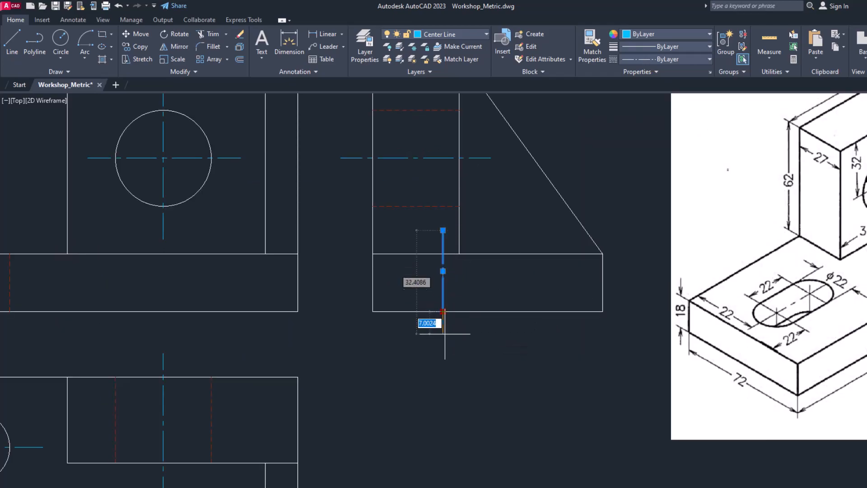
pyautogui.click(443, 336)
pyautogui.press('Escape')
pyautogui.scroll(-2, 492, 359)
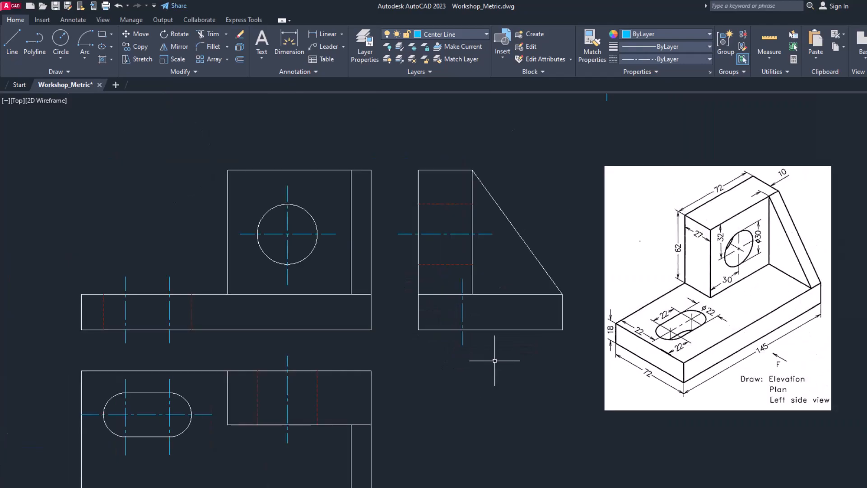
pyautogui.moveTo(494, 362); pyautogui.dragTo(455, 347, button='middle')
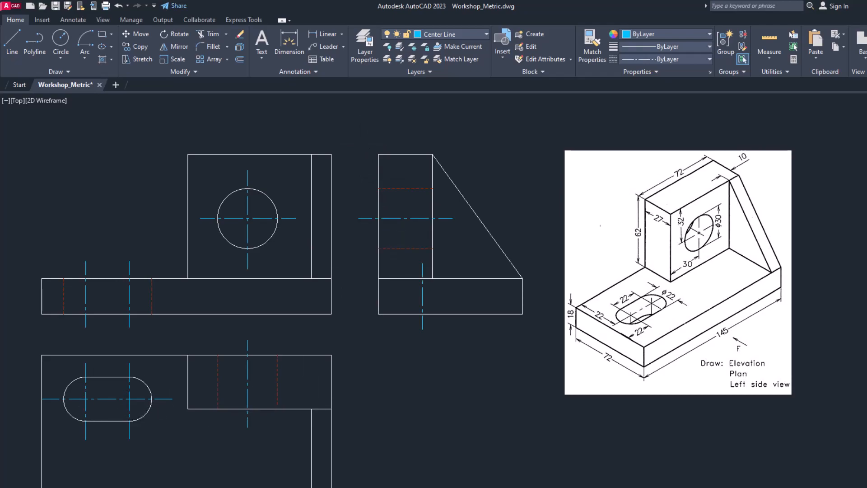
# Step: Offset the slot's centre line in the side view by 11 mm to both sides for the slot's edges
pyautogui.click(240, 59)
pyautogui.write('1')
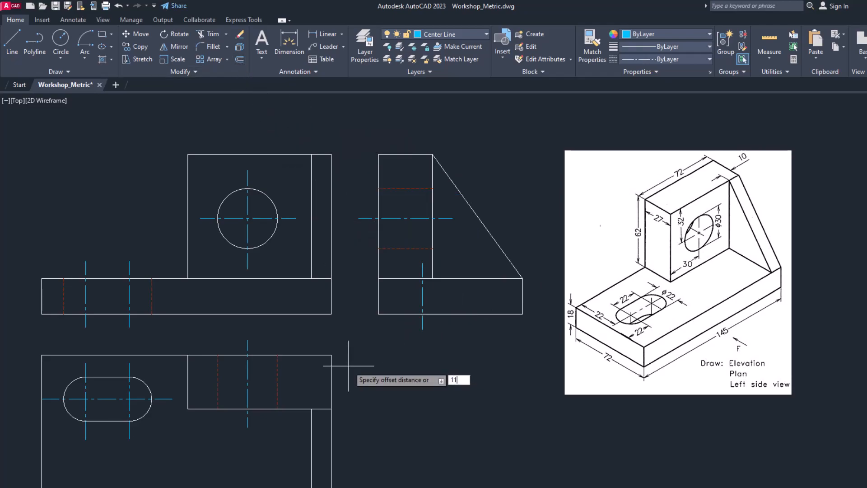
pyautogui.write('1')
pyautogui.press('Return')
pyautogui.click(422, 298)
pyautogui.click(411, 298)
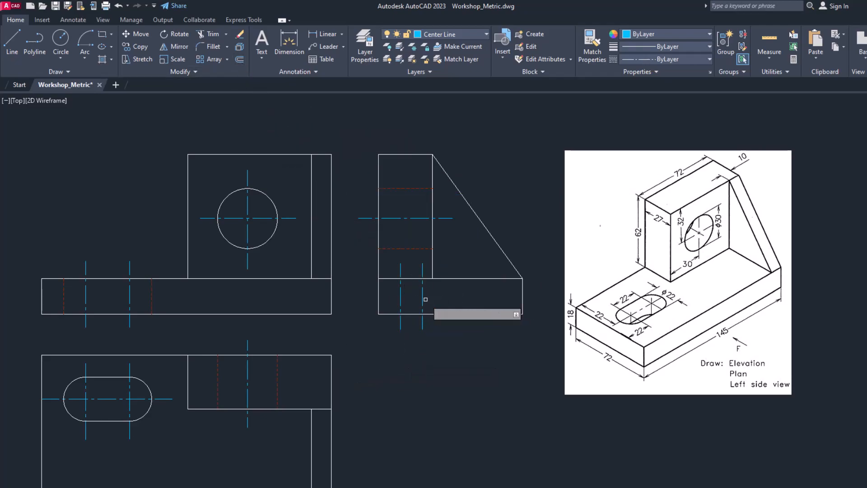
pyautogui.click(424, 299)
pyautogui.click(432, 298)
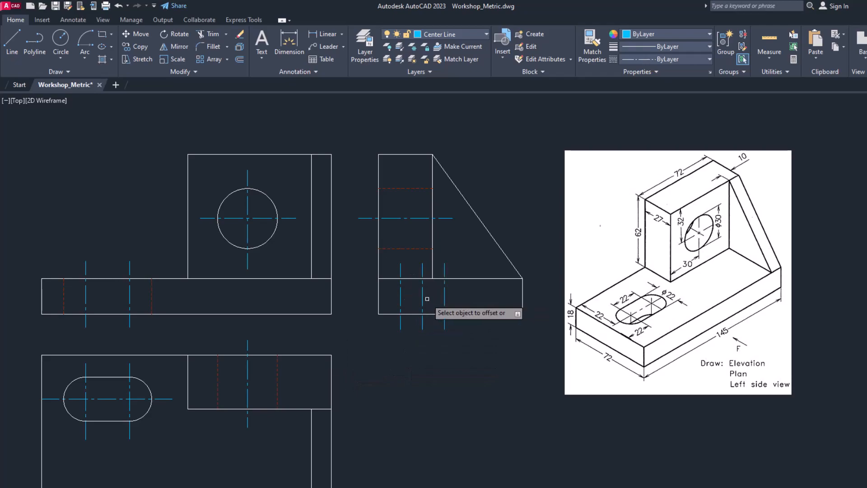
pyautogui.press('Escape')
# Step: Match the properties of the upright's lower hidden line onto the two offset slot edges in the side view
pyautogui.write('match')
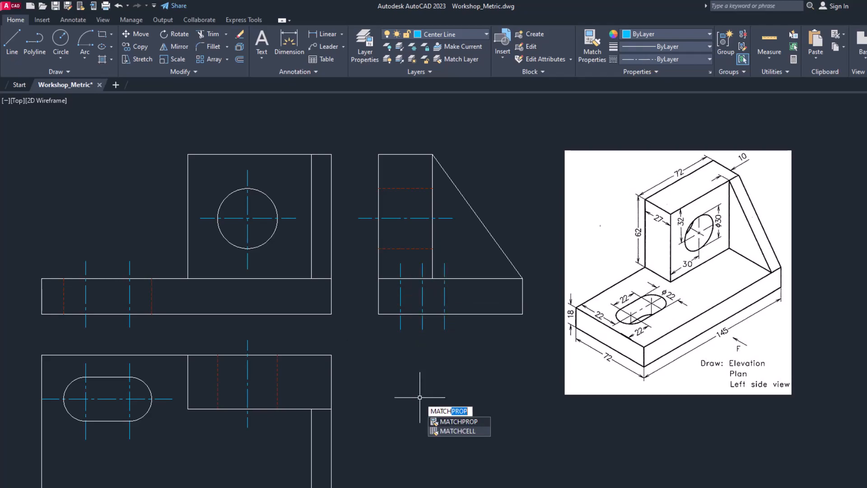
pyautogui.press('Return')
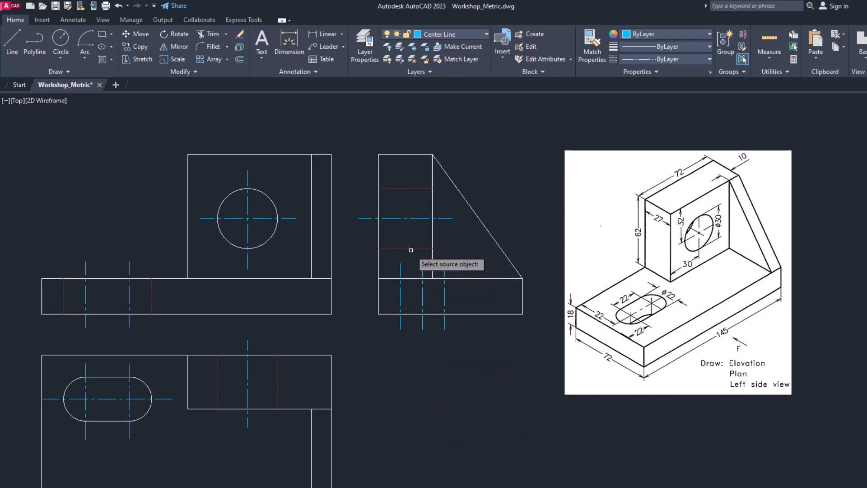
pyautogui.click(410, 249)
pyautogui.click(401, 298)
pyautogui.click(446, 300)
pyautogui.press('Escape')
# Step: Trim both hidden slot edges in the side view where they extend above and below the base outline
pyautogui.write('tr')
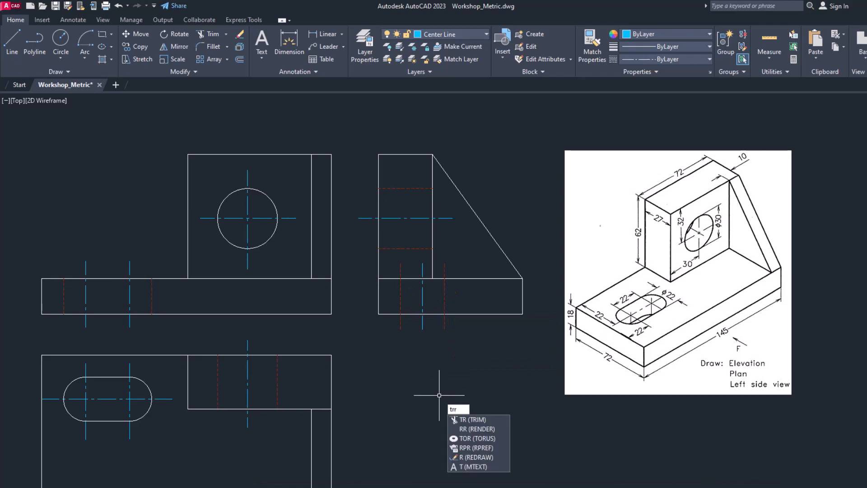
pyautogui.press('Return')
pyautogui.click(402, 325)
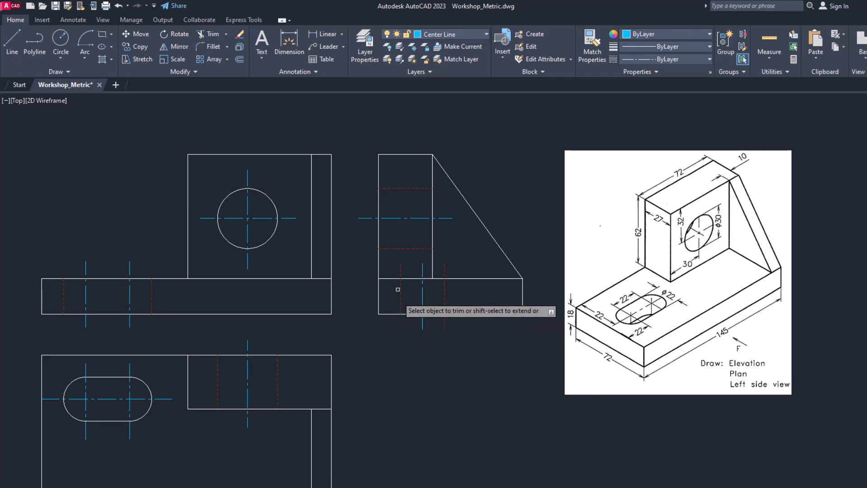
pyautogui.click(401, 269)
pyautogui.click(445, 271)
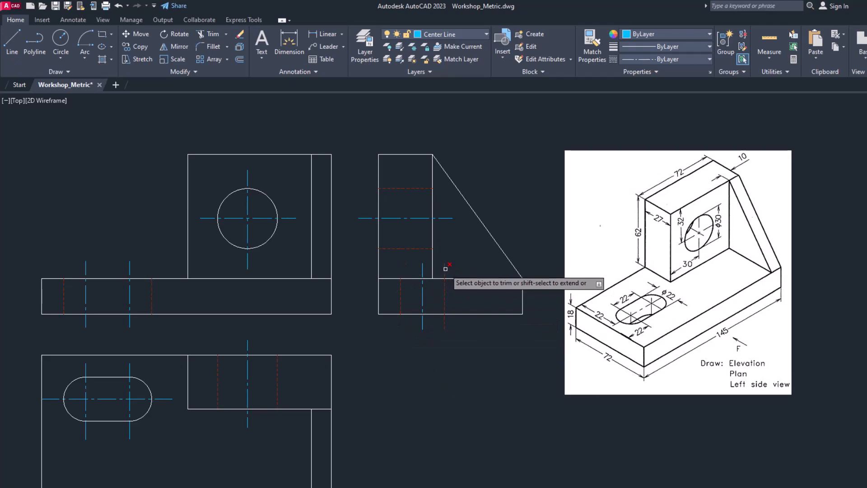
pyautogui.click(446, 323)
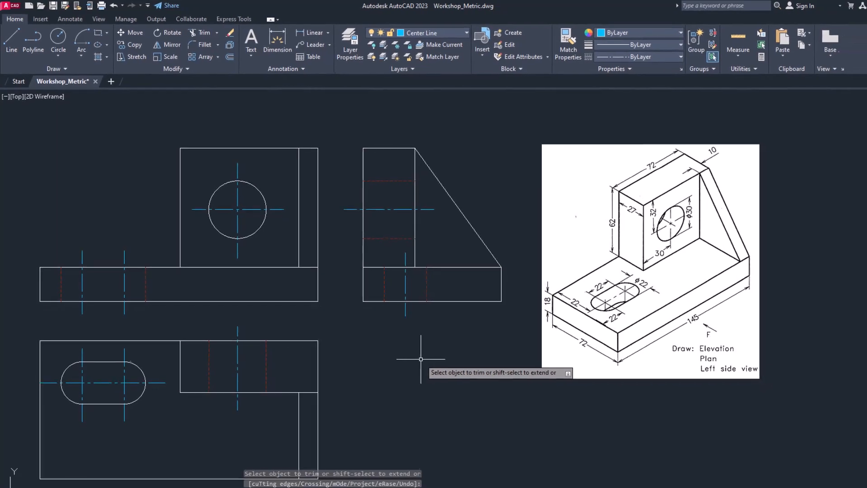
pyautogui.press('Escape')
# Step: Bring all three finished views and the isometric reference into view together and save the drawing
pyautogui.scroll(-2, 378, 316)
pyautogui.scroll(2, 384, 316)
pyautogui.moveTo(387, 341); pyautogui.dragTo(385, 313, button='middle')
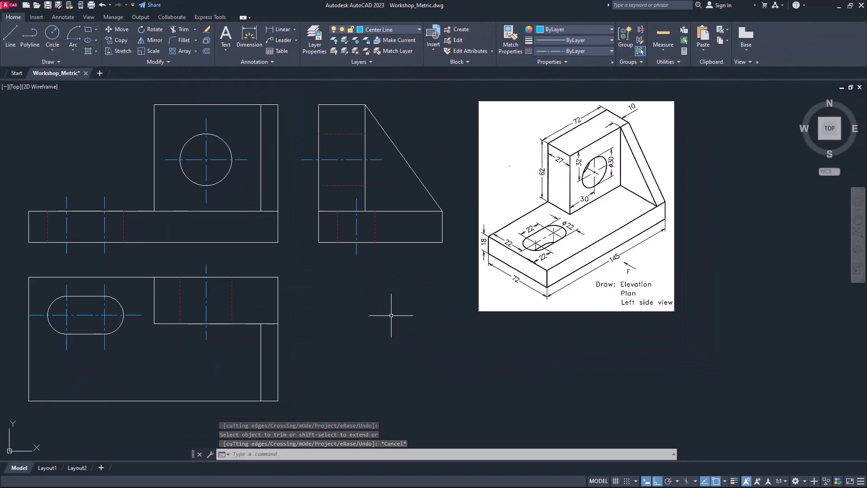
pyautogui.hotkey('ctrl', 's')
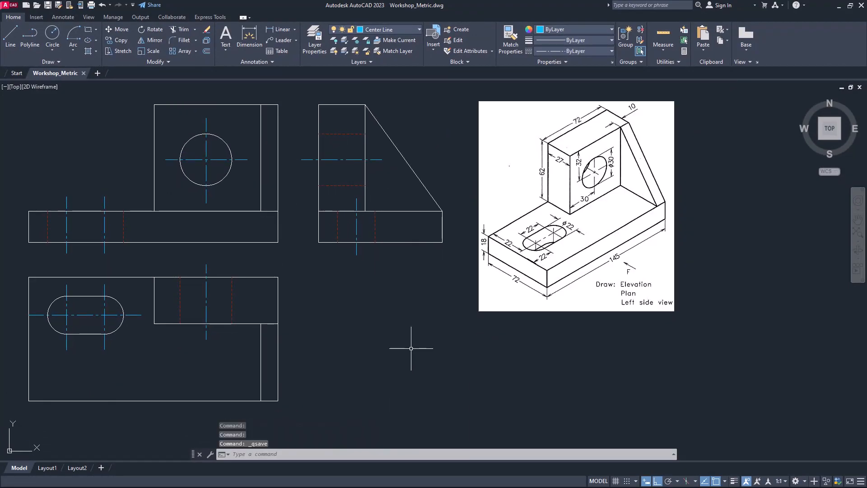